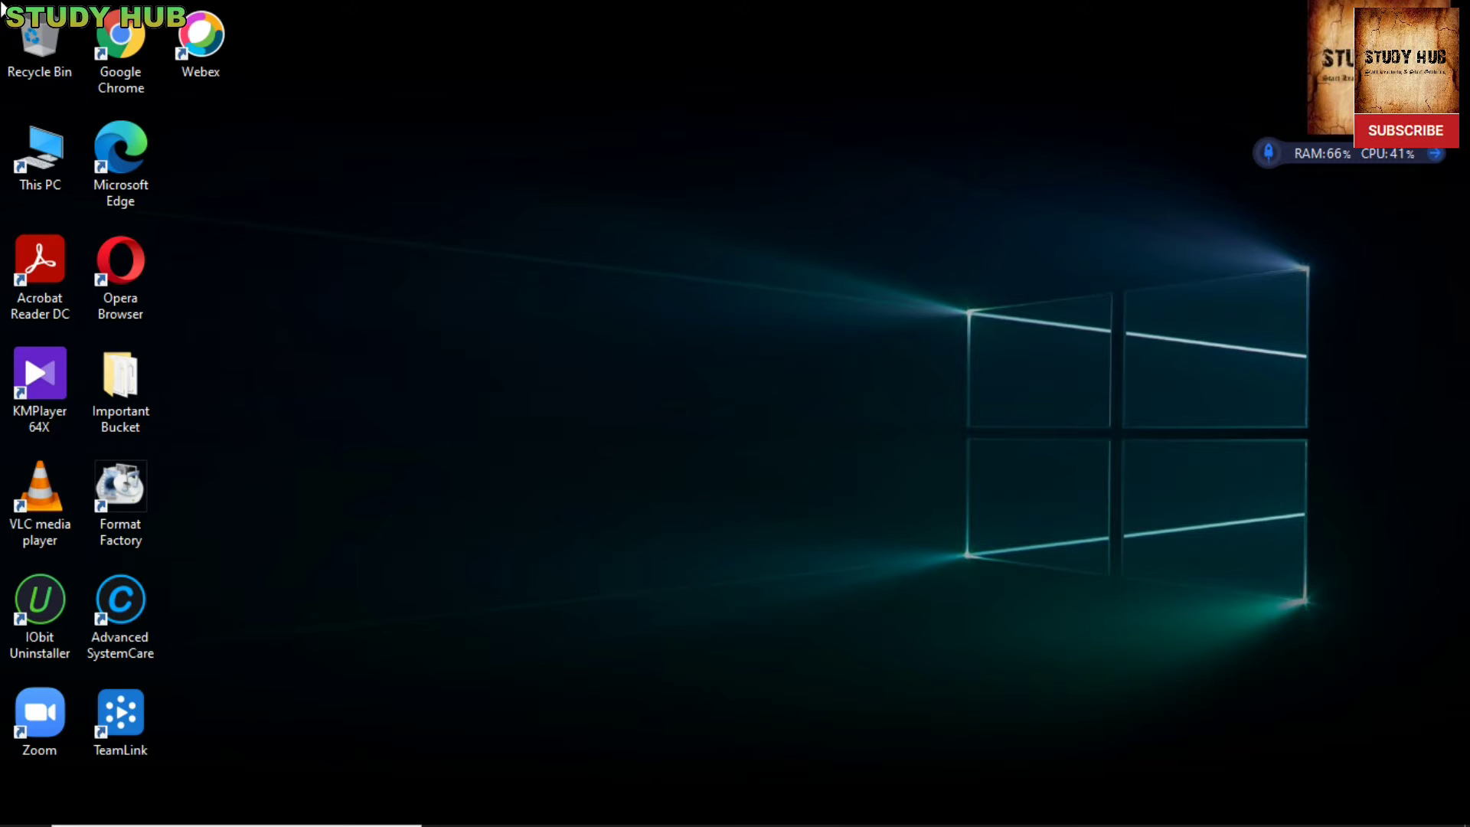
# Launch Google Chrome and search the web for "cowin. gov. in", minimizing the On-Screen Keyboard once done
pyautogui.click(115, 38)
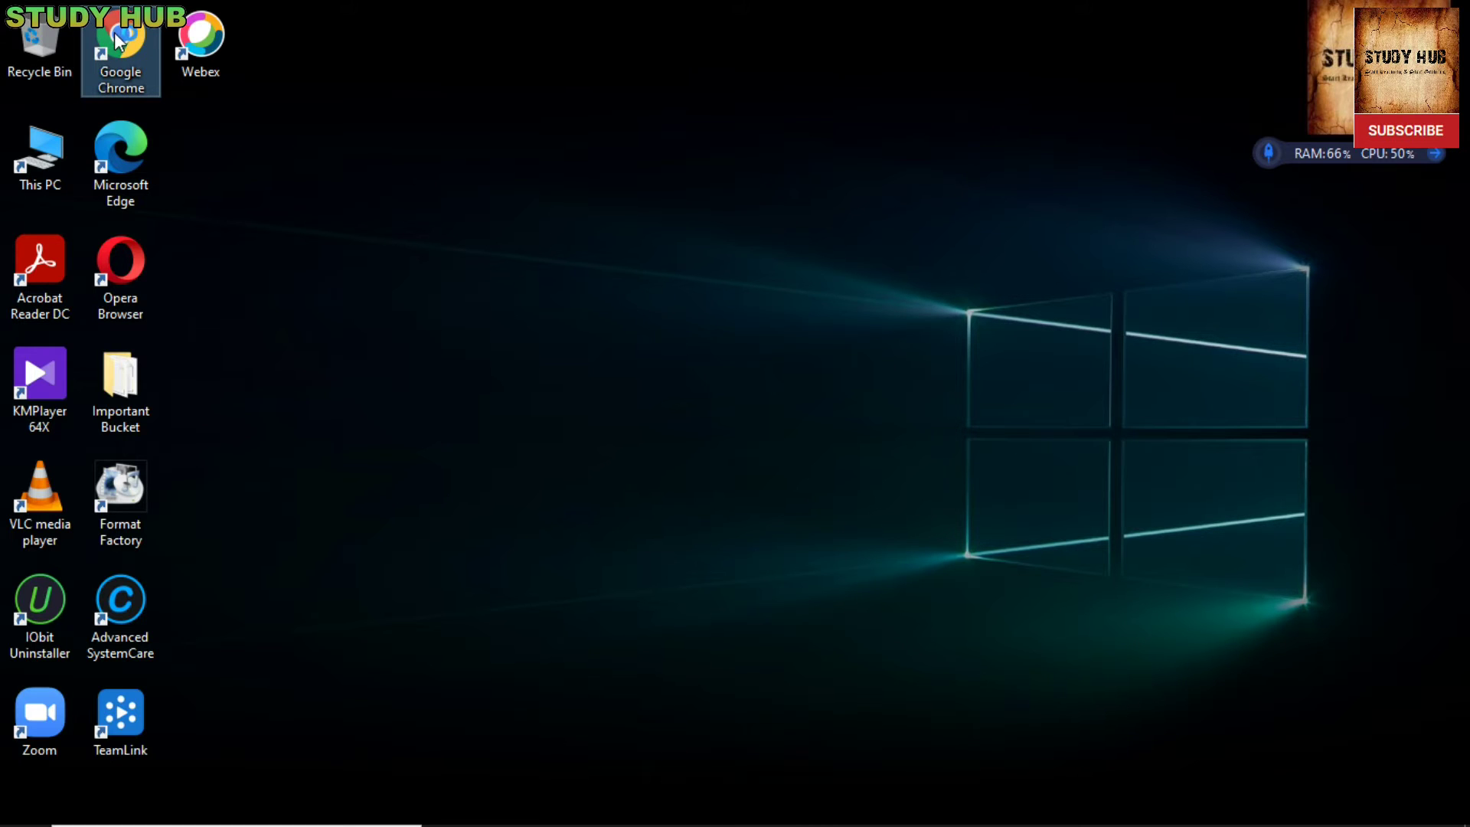
pyautogui.doubleClick(117, 40)
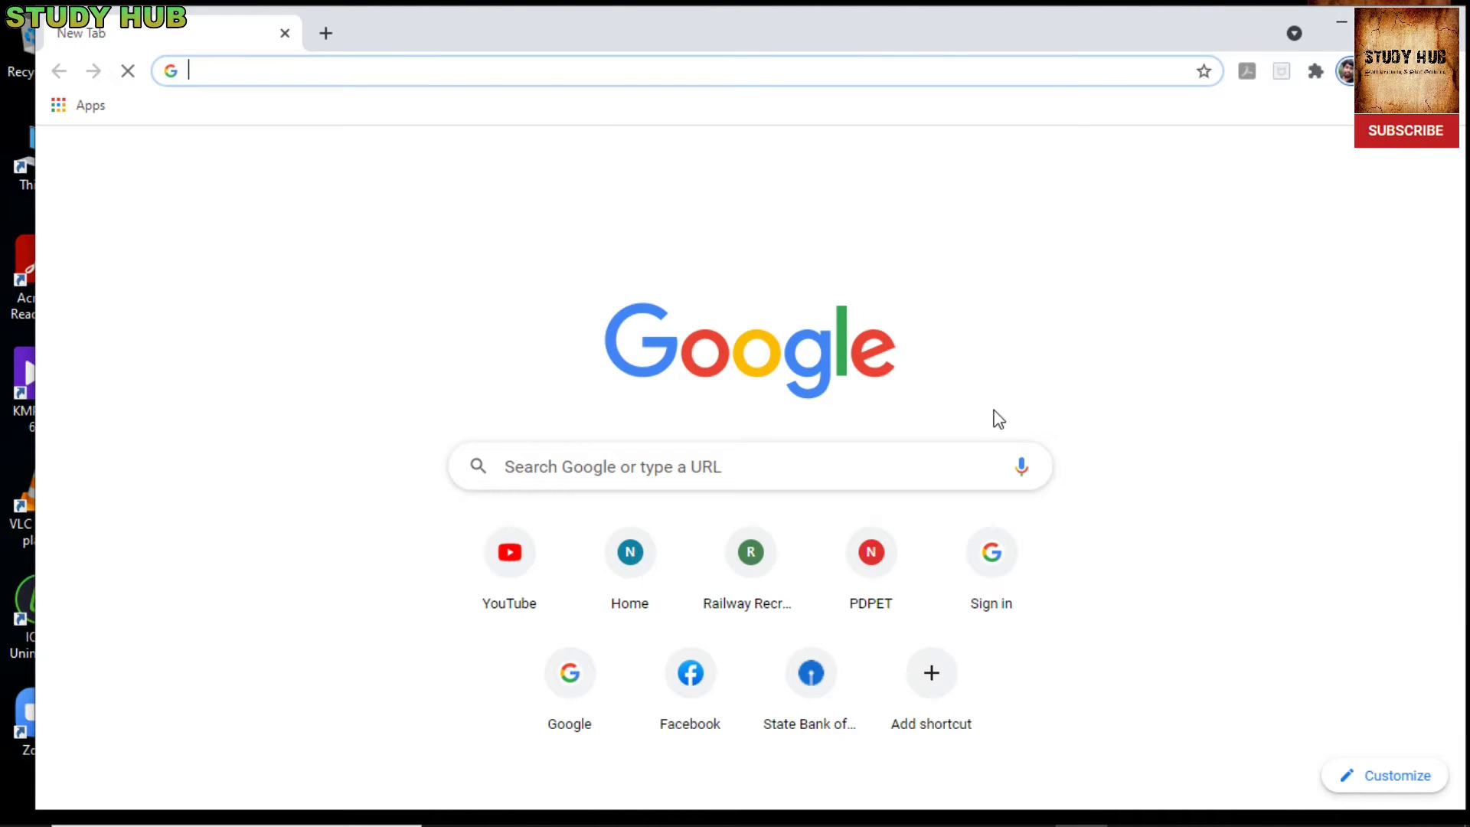
pyautogui.moveTo(828, 816)
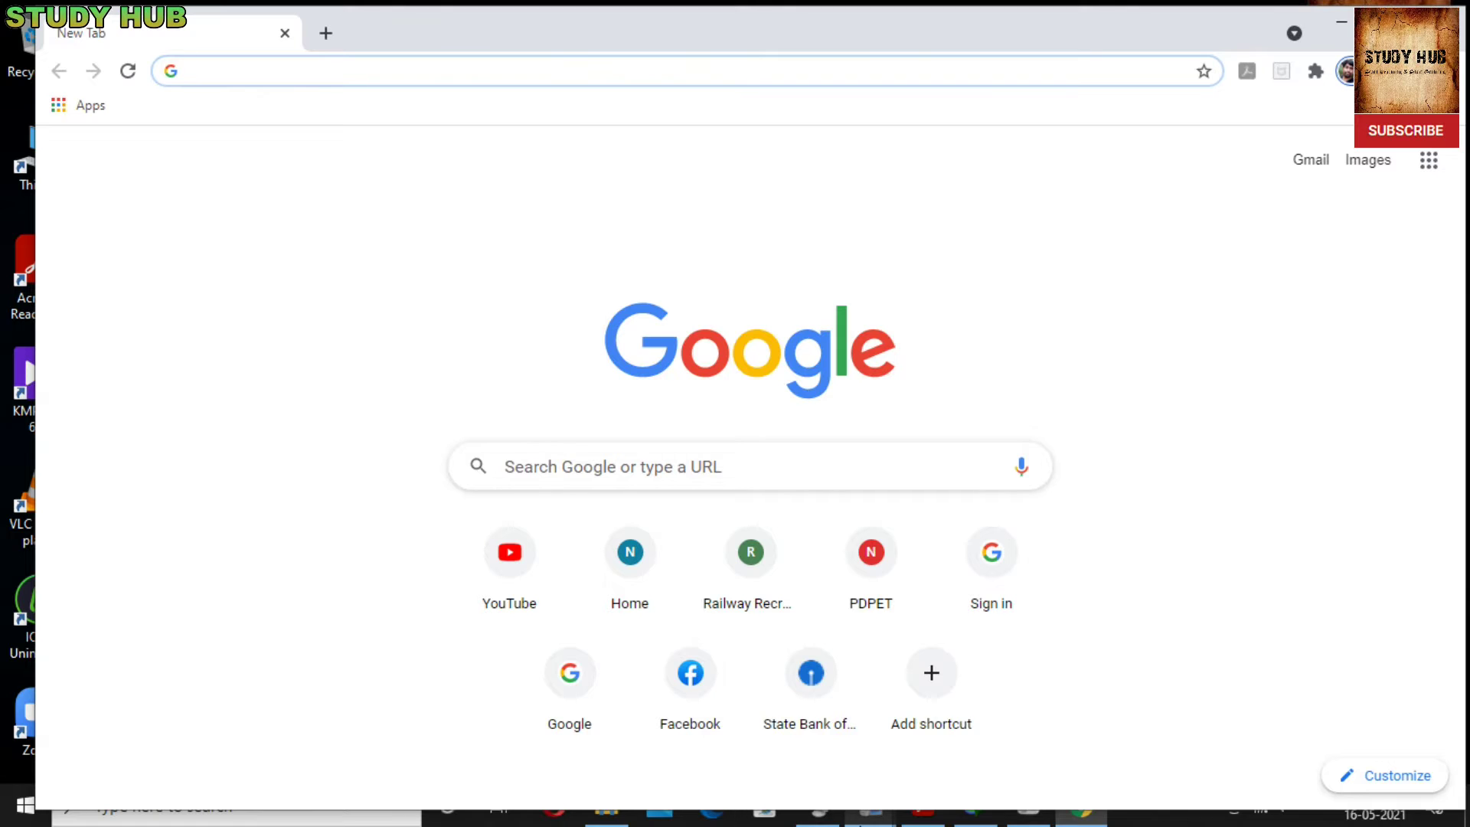
pyautogui.click(816, 805)
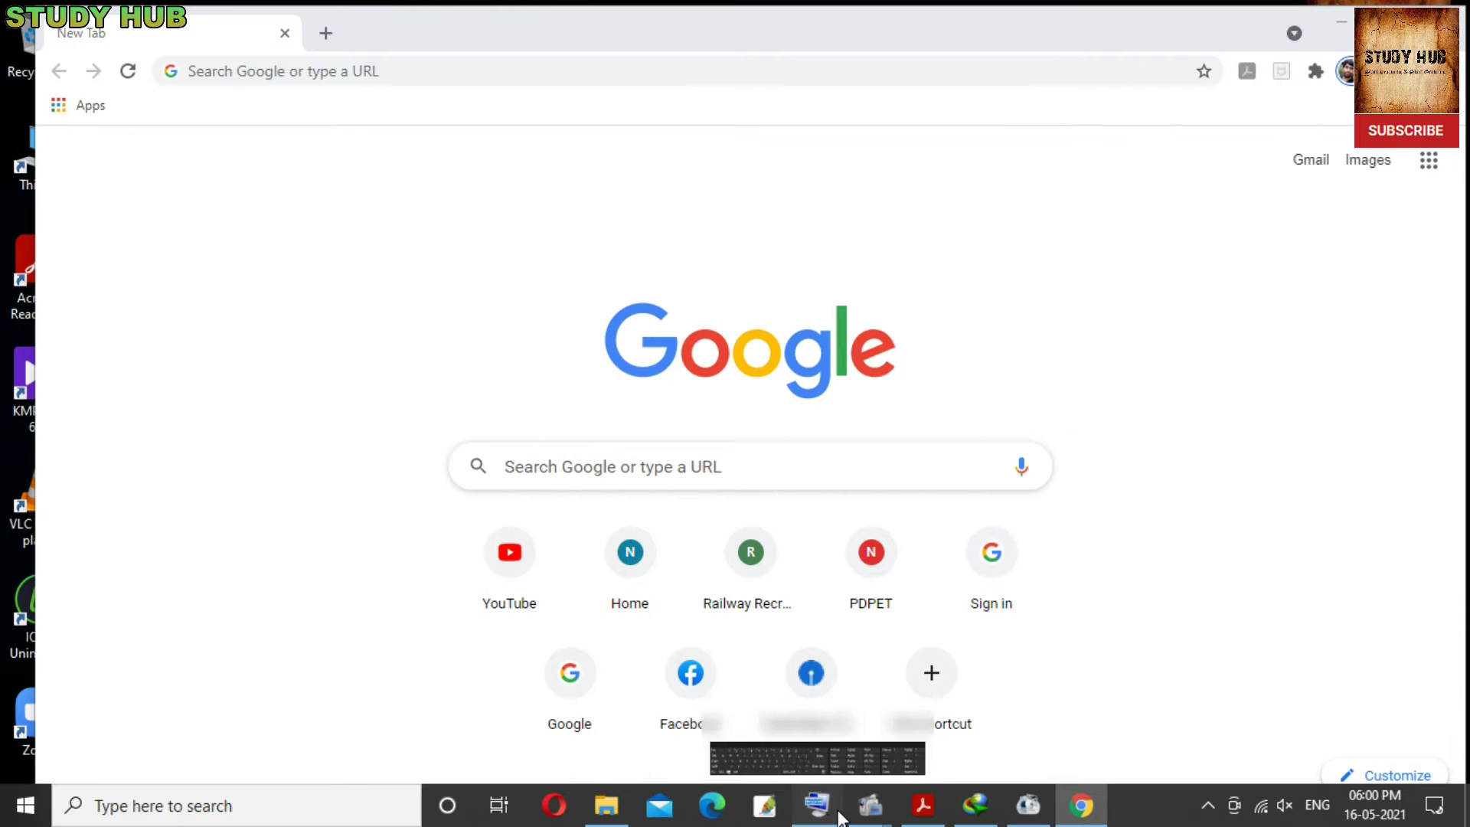
pyautogui.click(273, 71)
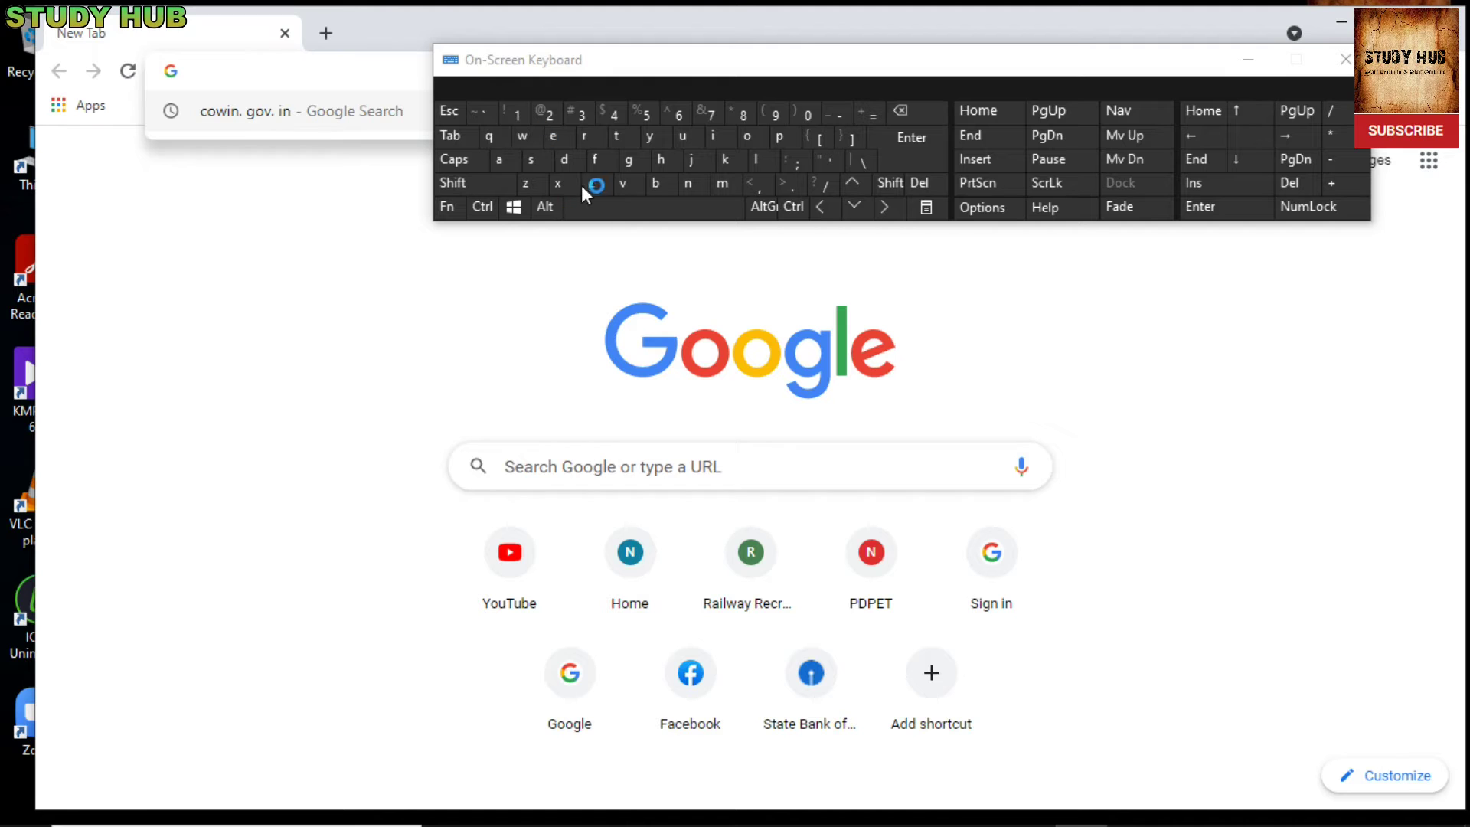
pyautogui.click(345, 113)
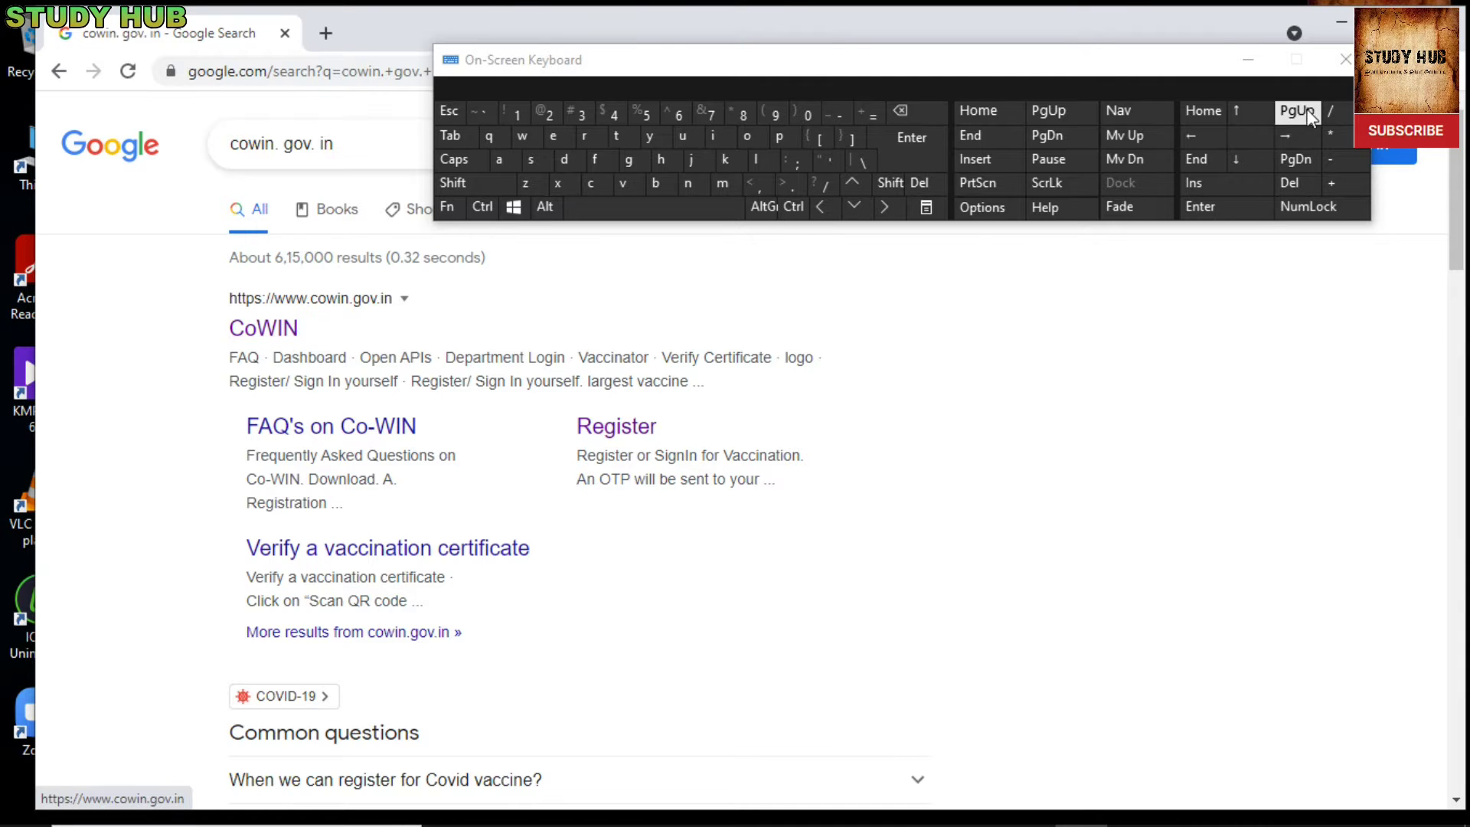
pyautogui.click(1247, 59)
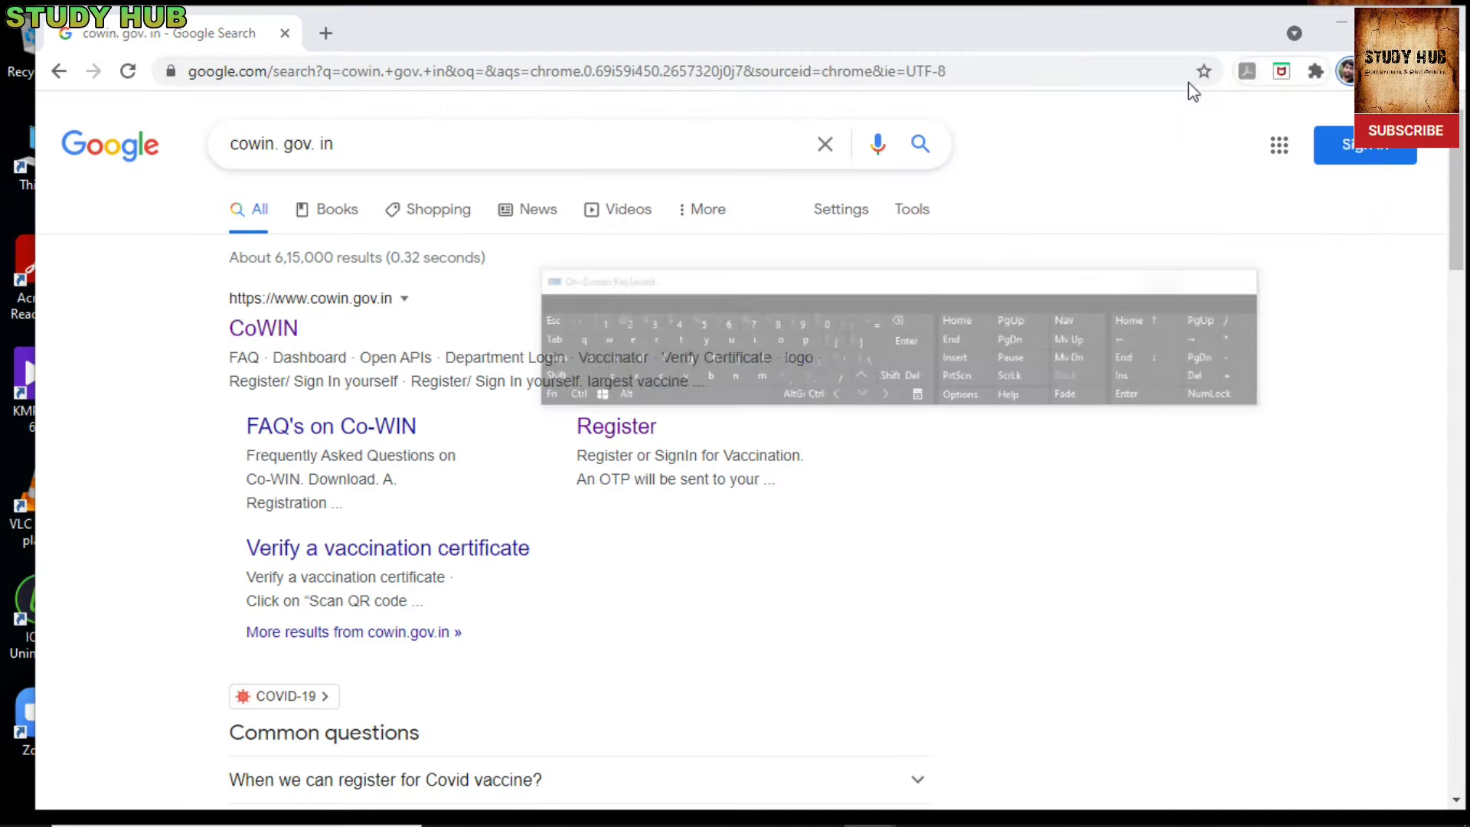
# Open the CoWIN website from the search results and go to its Register/ Sign In yourself page
pyautogui.click(267, 331)
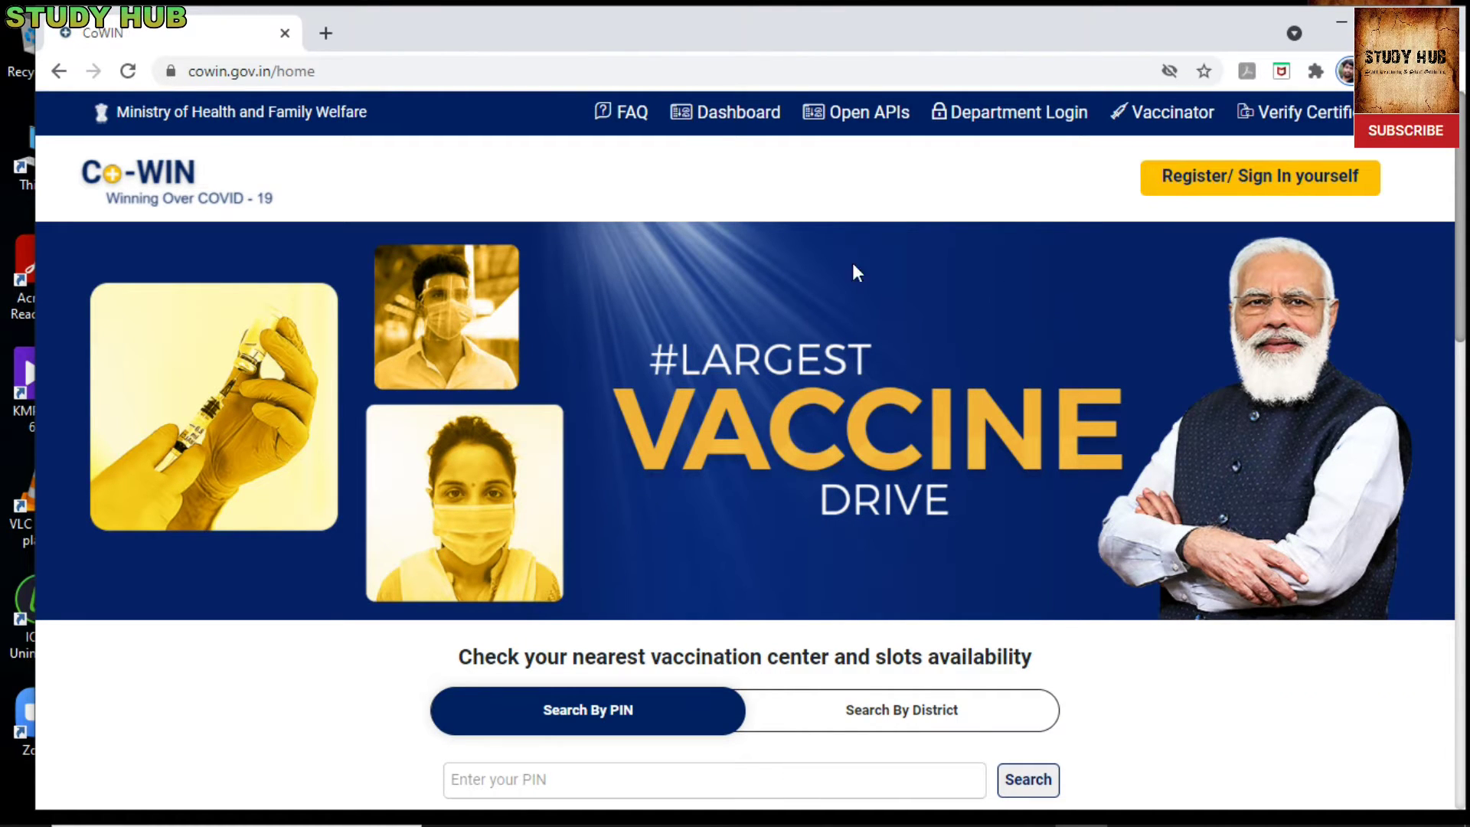
pyautogui.scroll(-4, 723, 327)
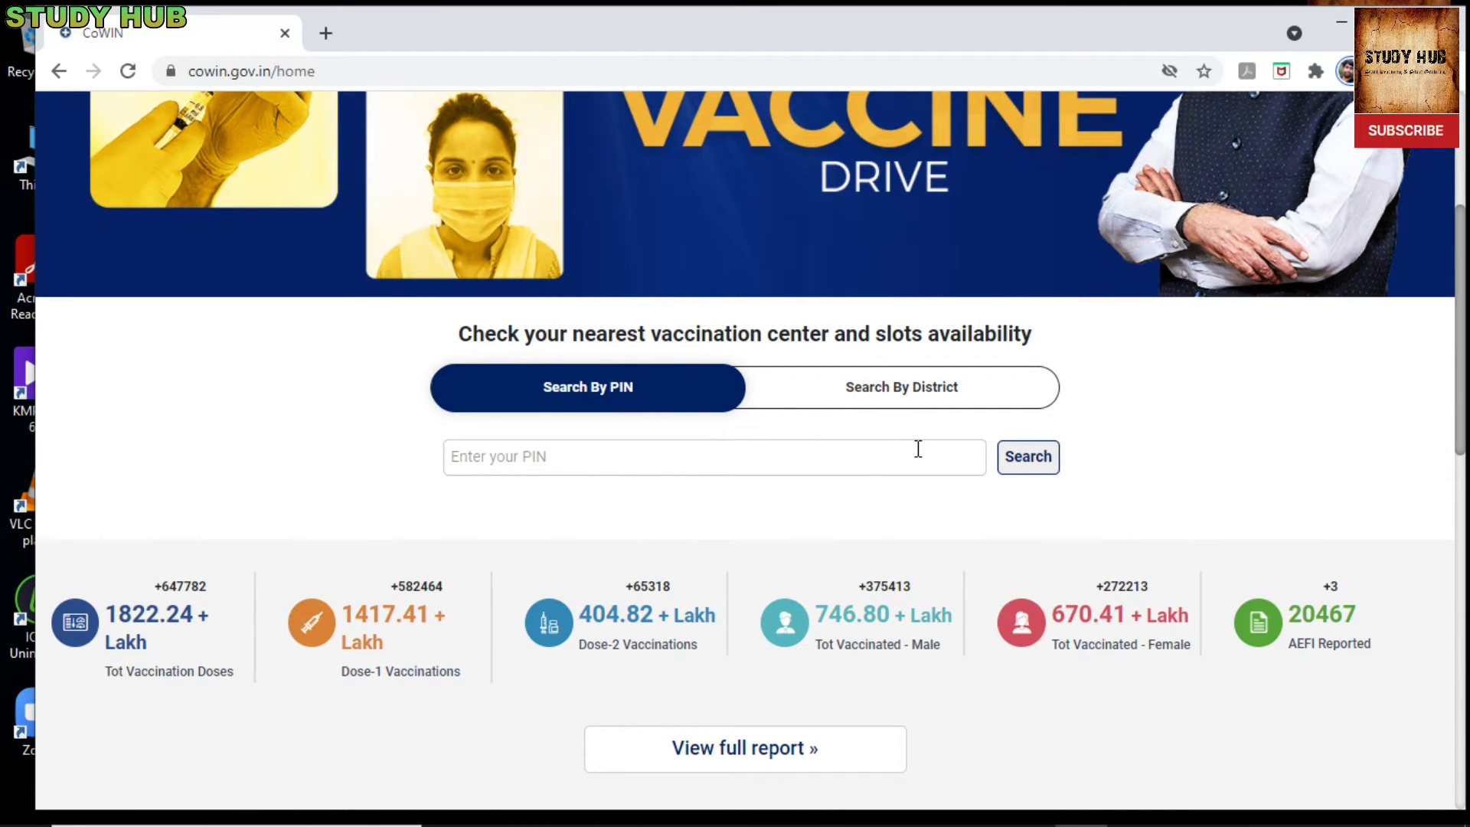
pyautogui.scroll(4, 1102, 414)
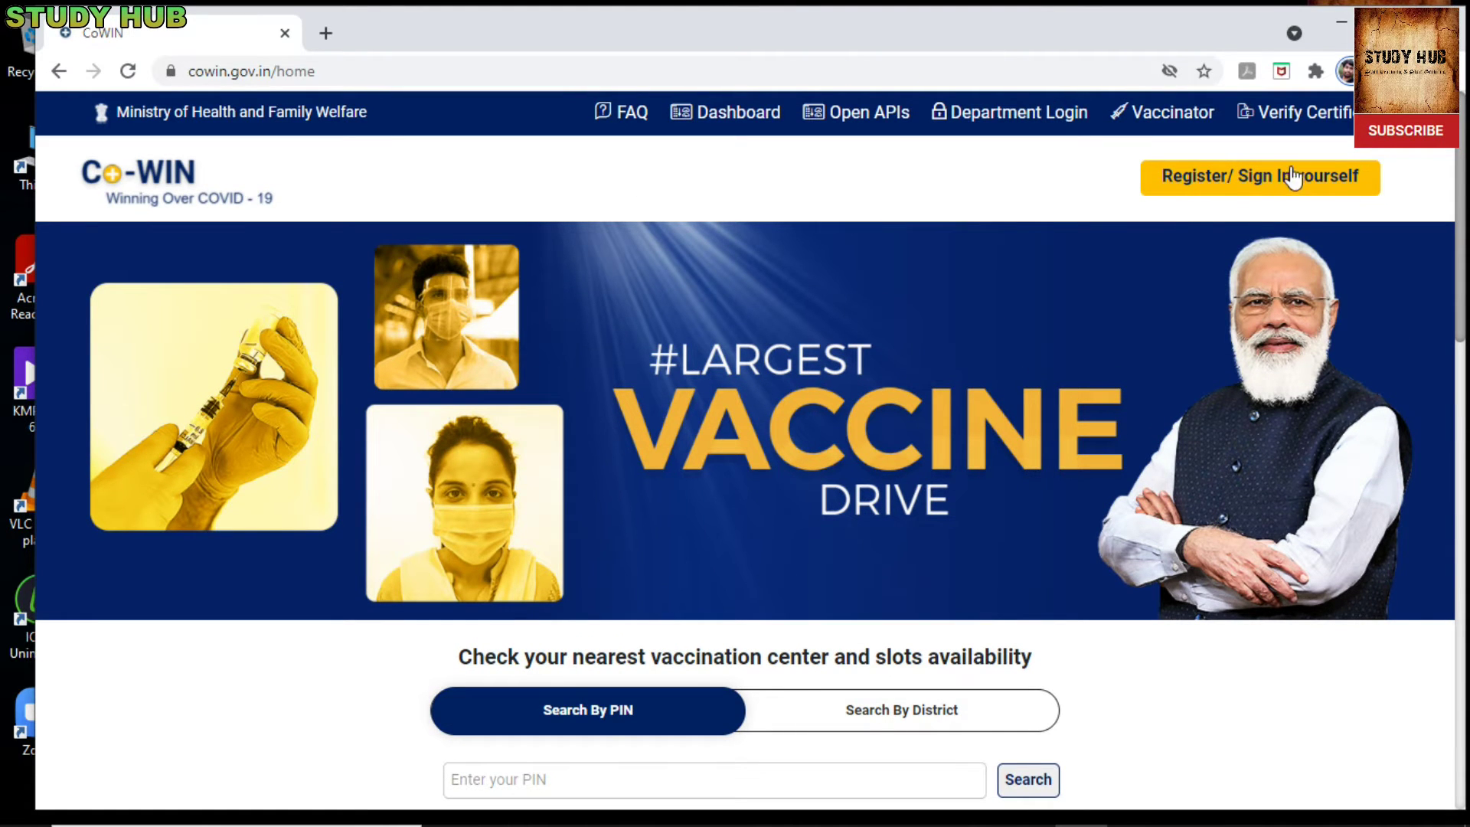
pyautogui.click(1234, 185)
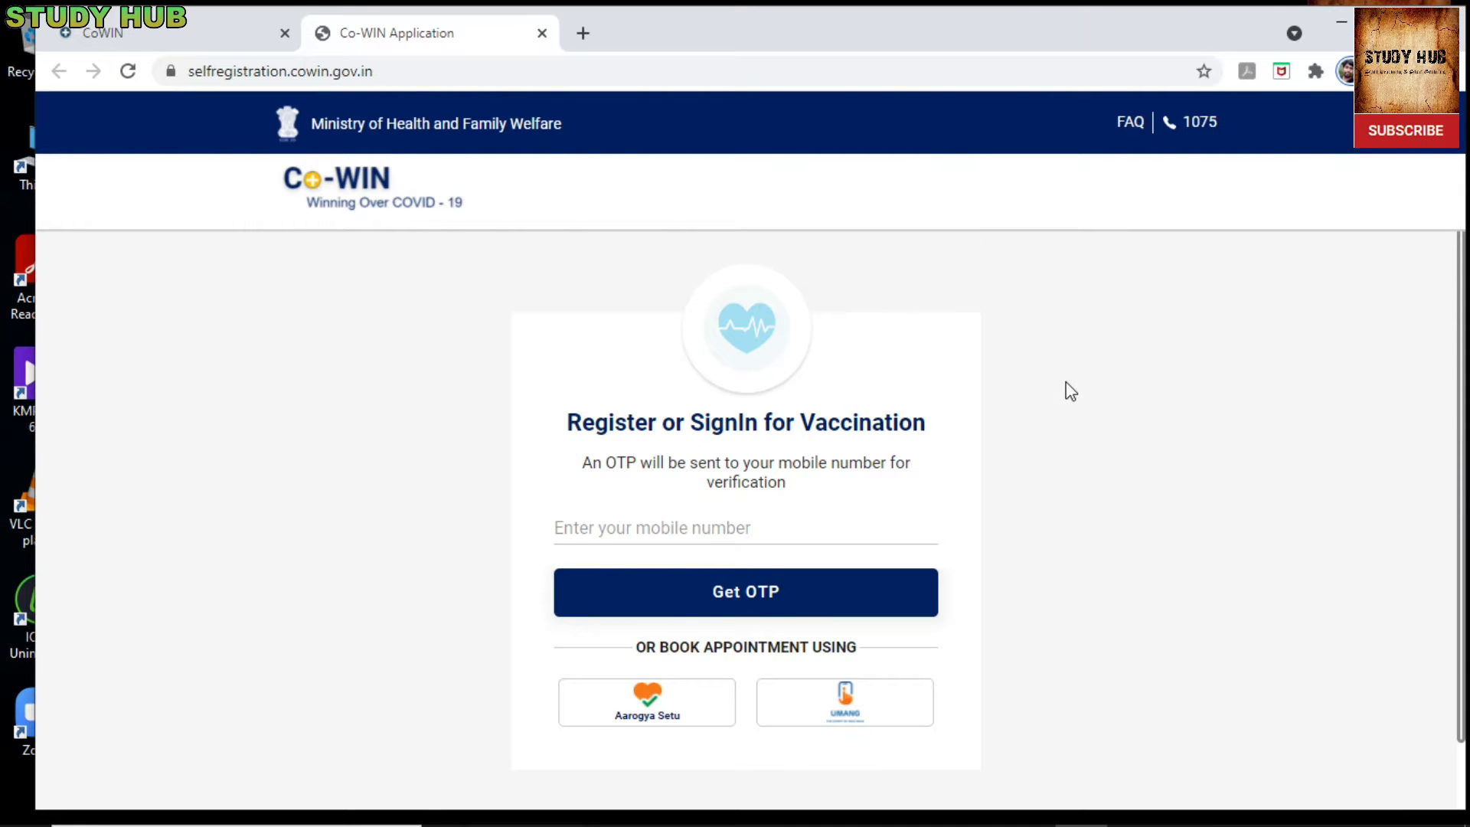
# Bring up the On-Screen Keyboard and place it above the mobile number field of the sign-in form
pyautogui.scroll(-1, 1070, 390)
pyautogui.scroll(1, 1069, 390)
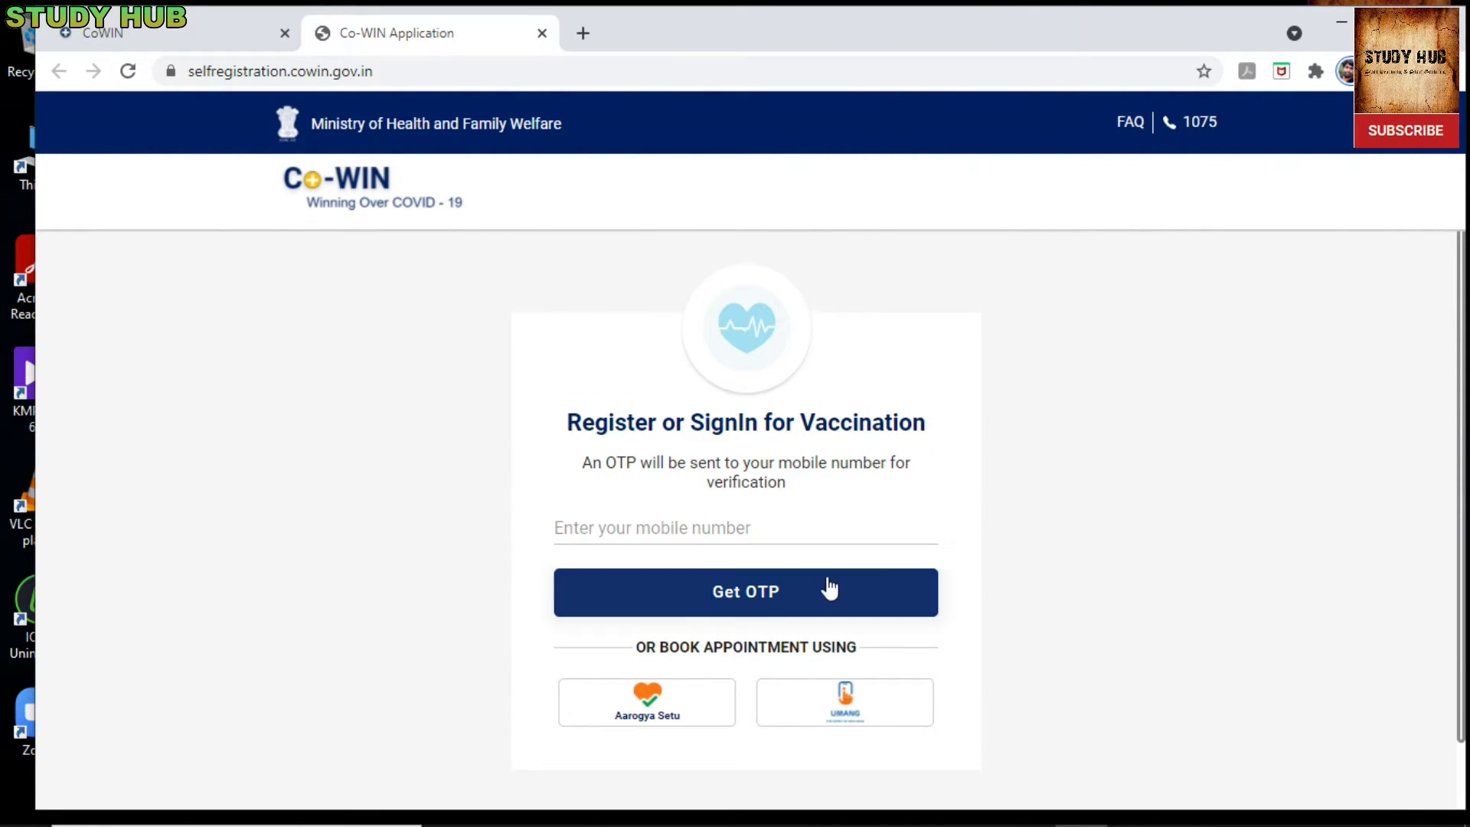
pyautogui.scroll(-1, 987, 565)
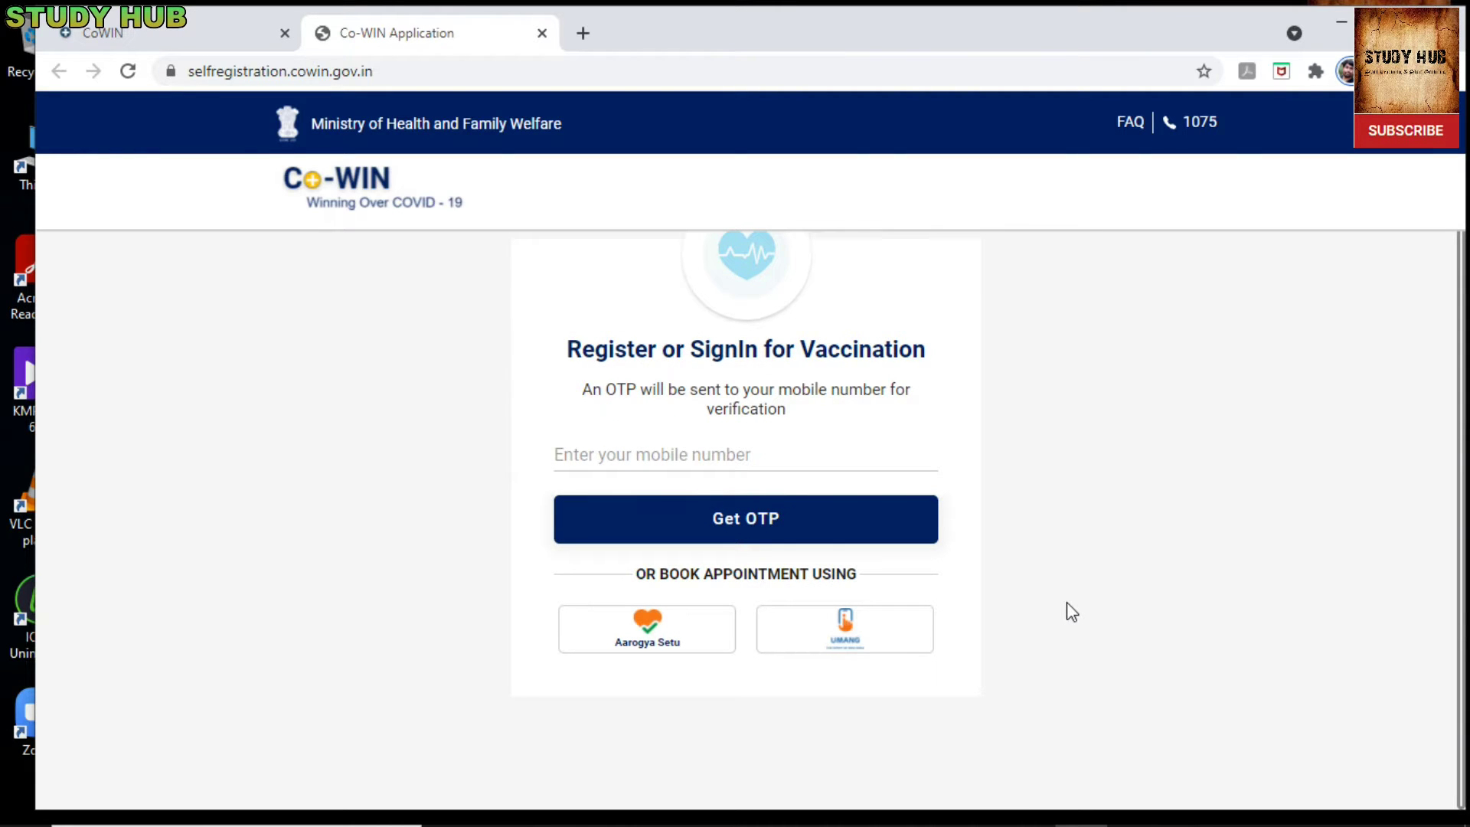
pyautogui.moveTo(888, 804)
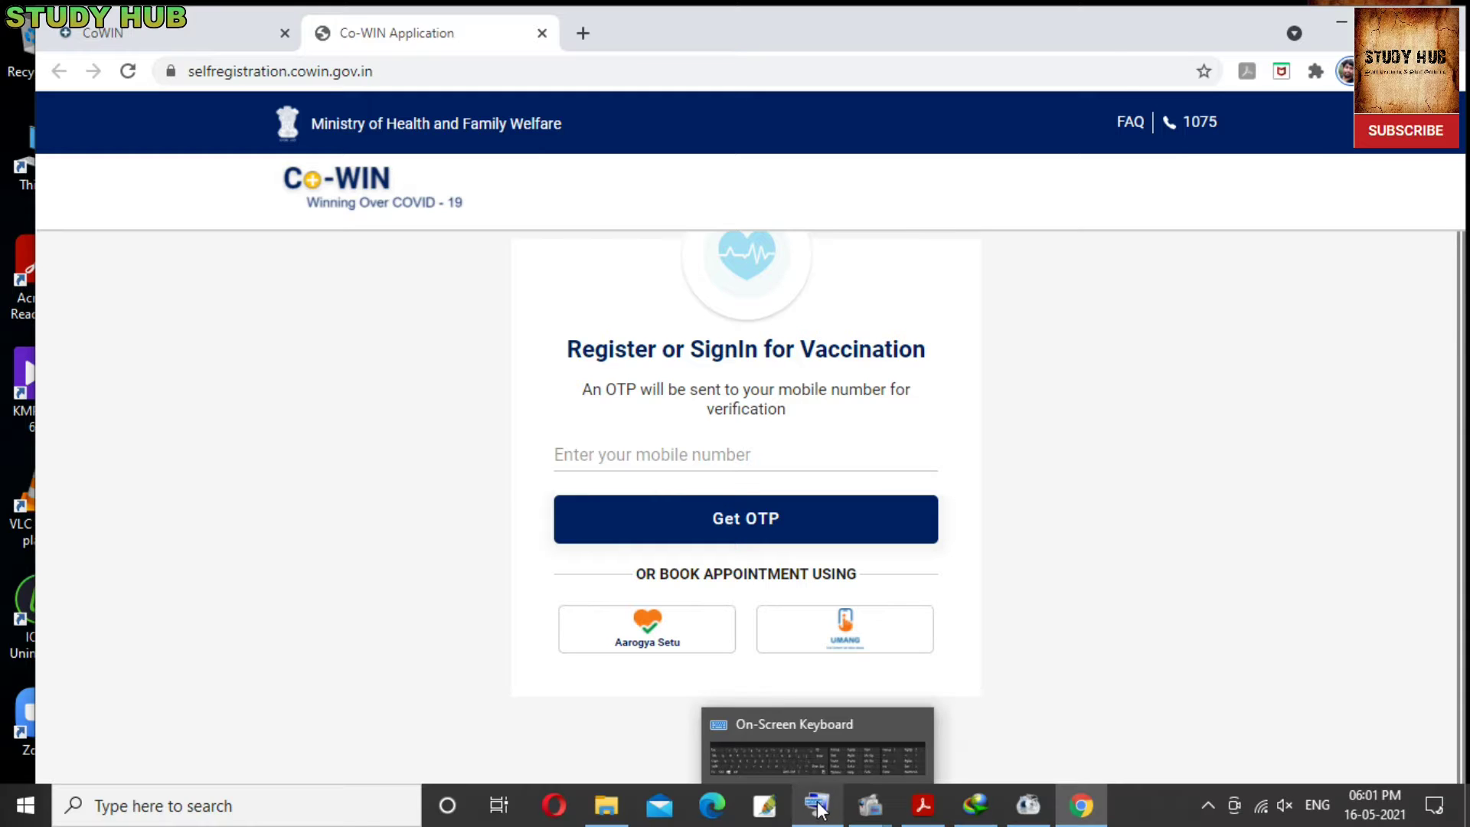
pyautogui.click(817, 805)
pyautogui.moveTo(840, 65); pyautogui.dragTo(1028, 178)
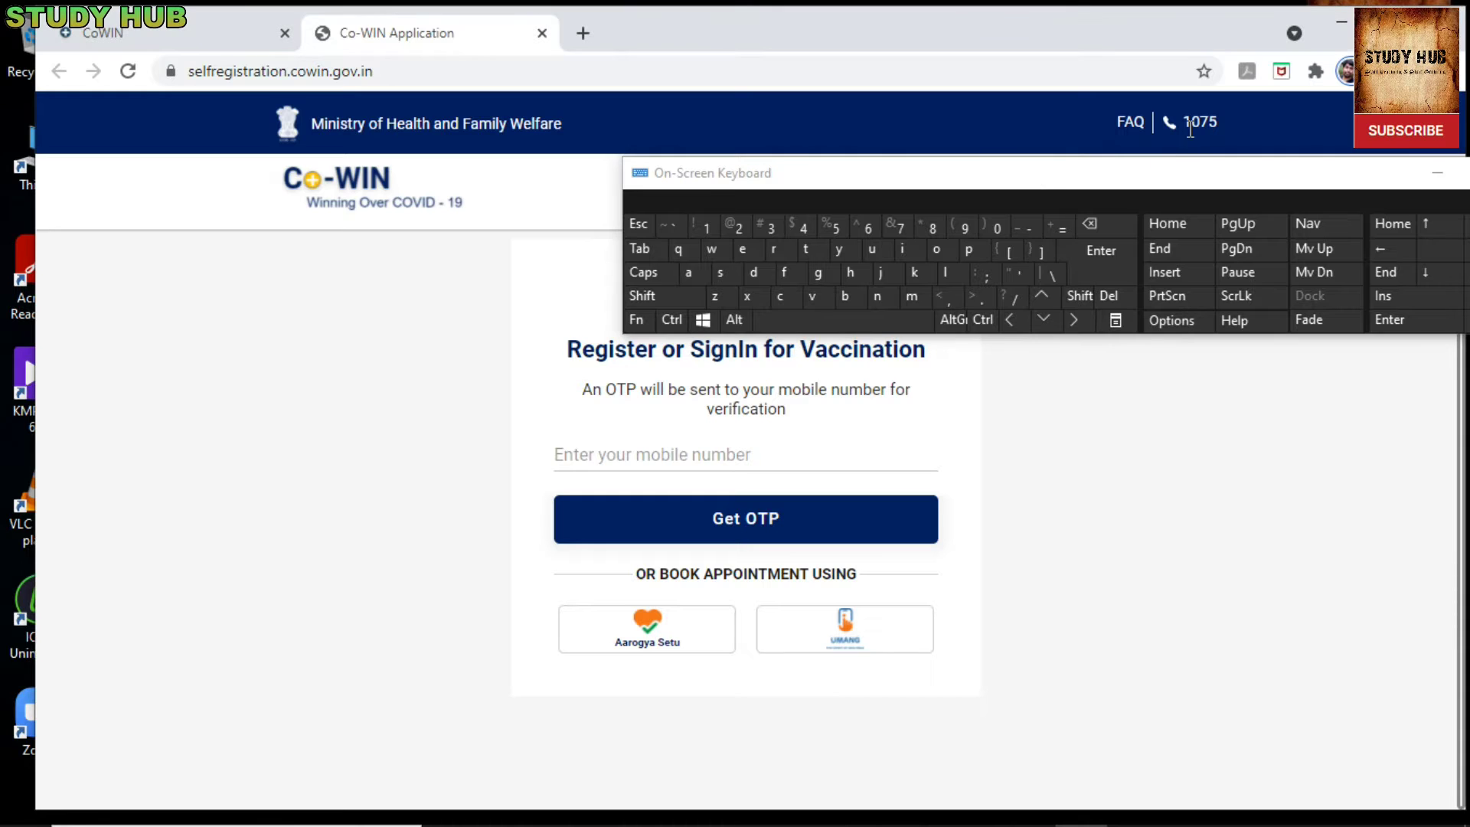
pyautogui.moveTo(1152, 182); pyautogui.dragTo(1108, 121)
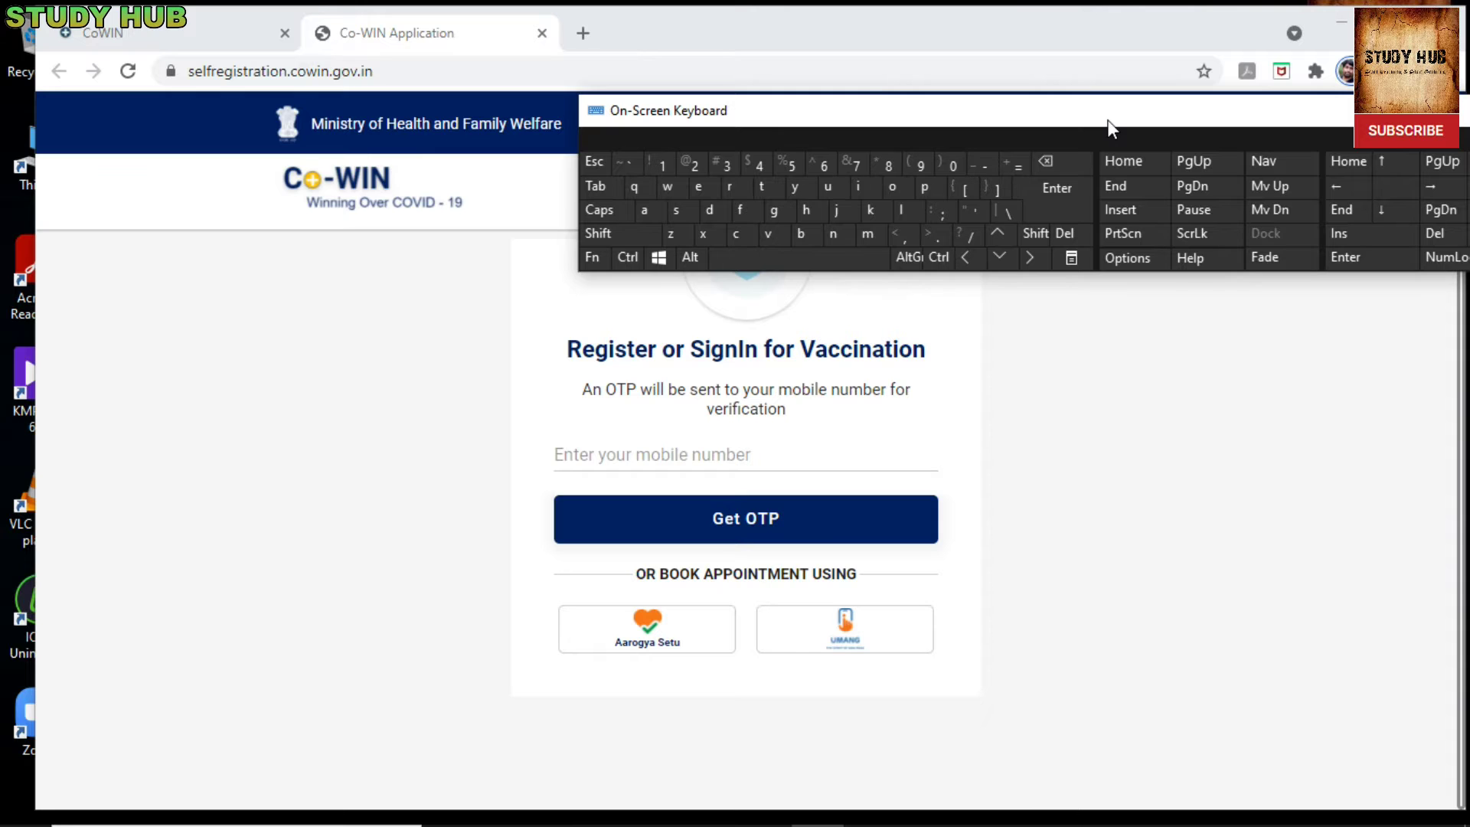
# Enter the mobile number in the vaccination sign-in form and request an OTP
pyautogui.click(872, 461)
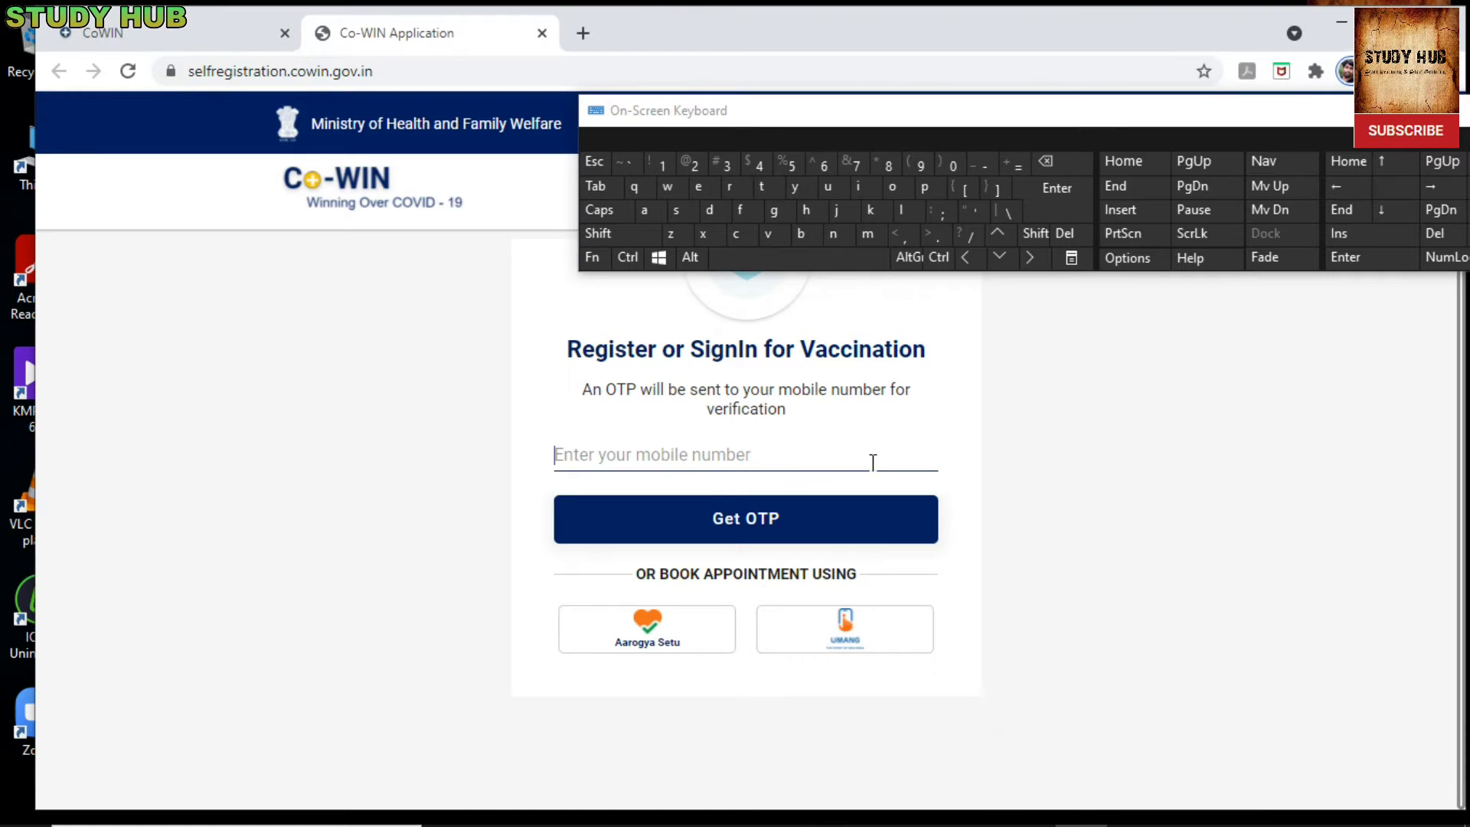
pyautogui.click(850, 163)
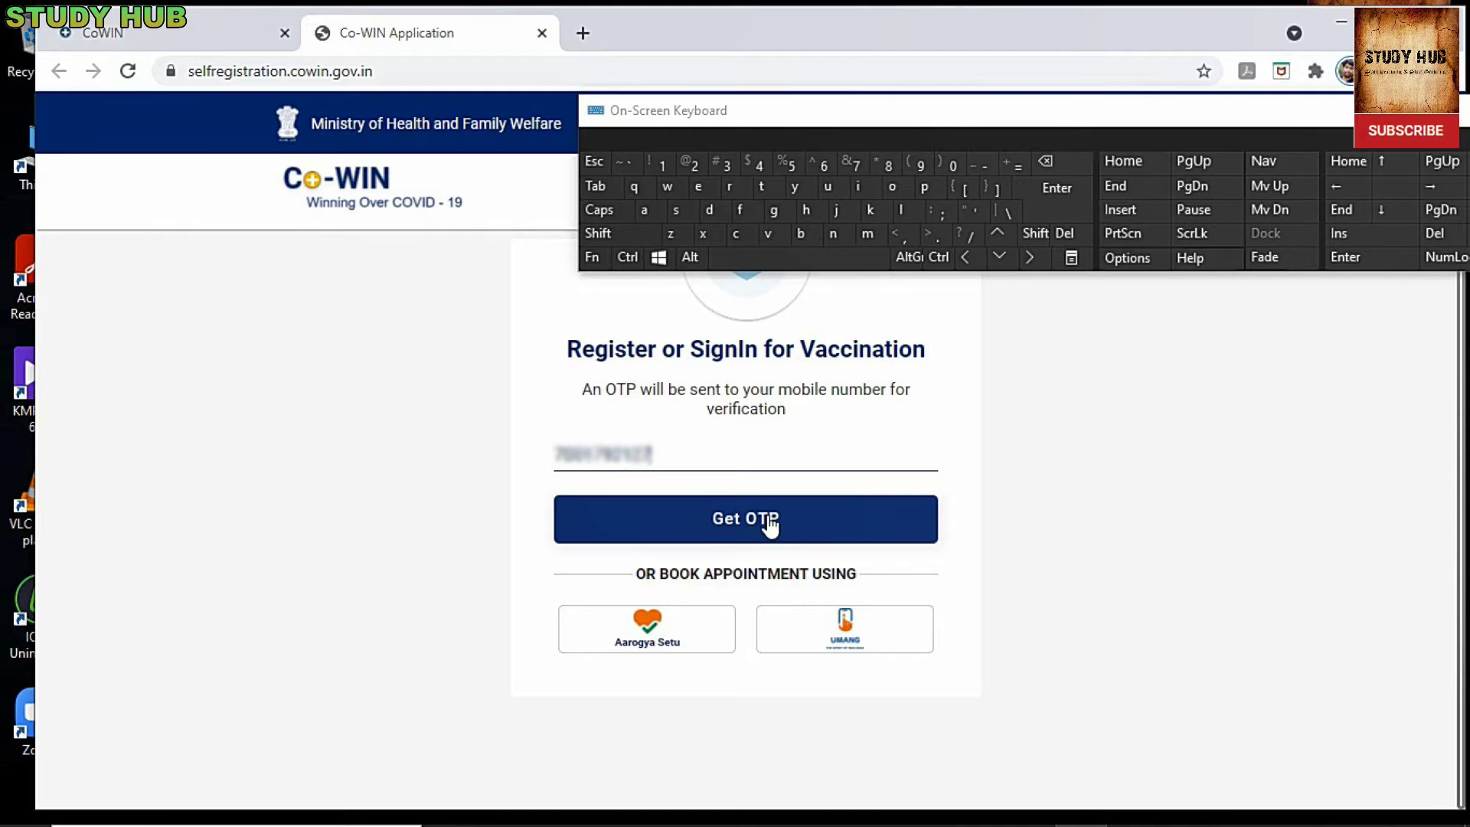
pyautogui.click(769, 525)
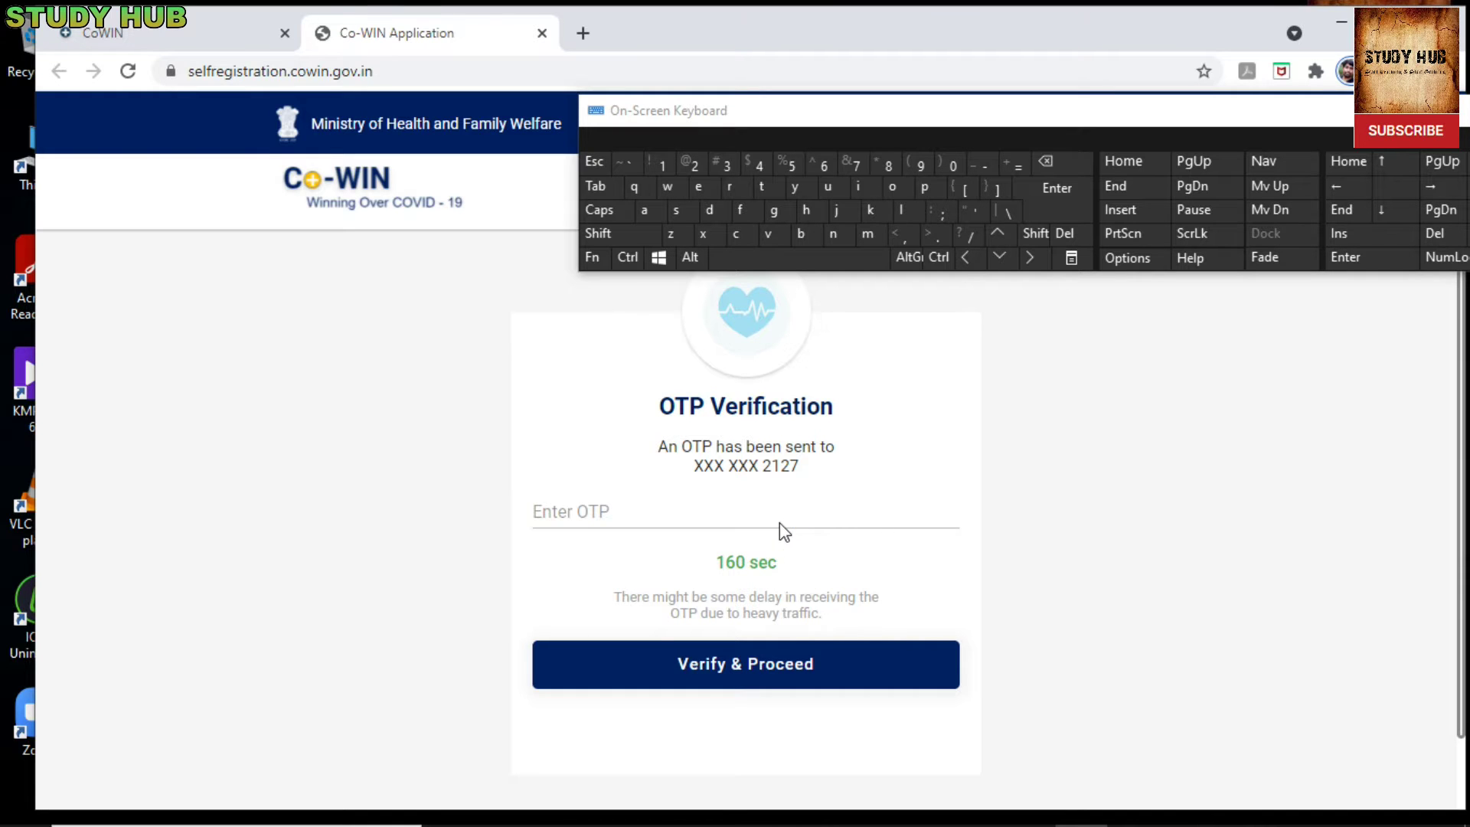
# Enter the received OTP in the OTP Verification form and submit it for verification
pyautogui.click(682, 514)
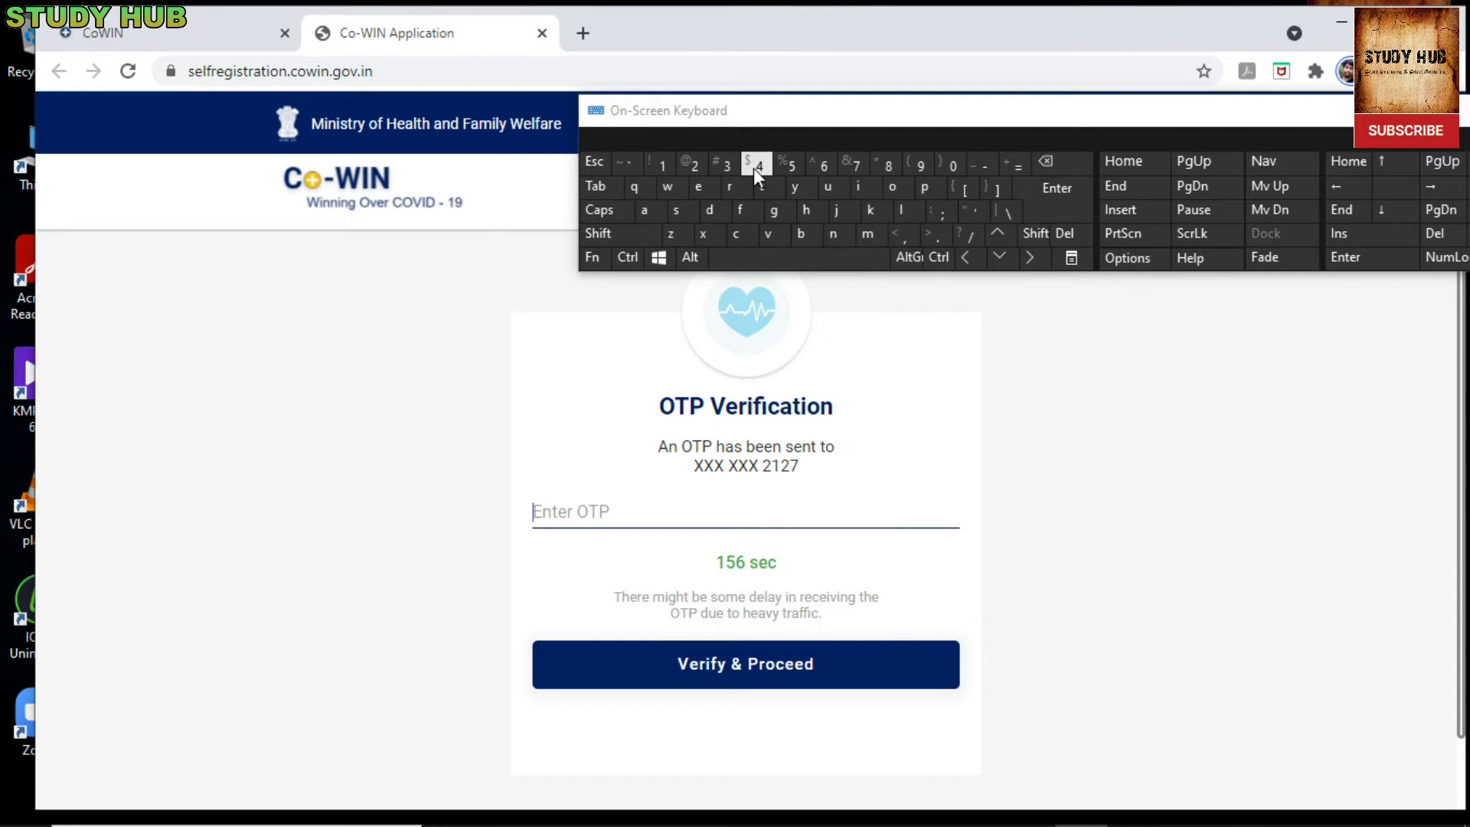
pyautogui.click(753, 168)
pyautogui.click(659, 162)
pyautogui.click(857, 170)
pyautogui.click(655, 164)
pyautogui.click(794, 168)
pyautogui.click(915, 170)
pyautogui.click(727, 664)
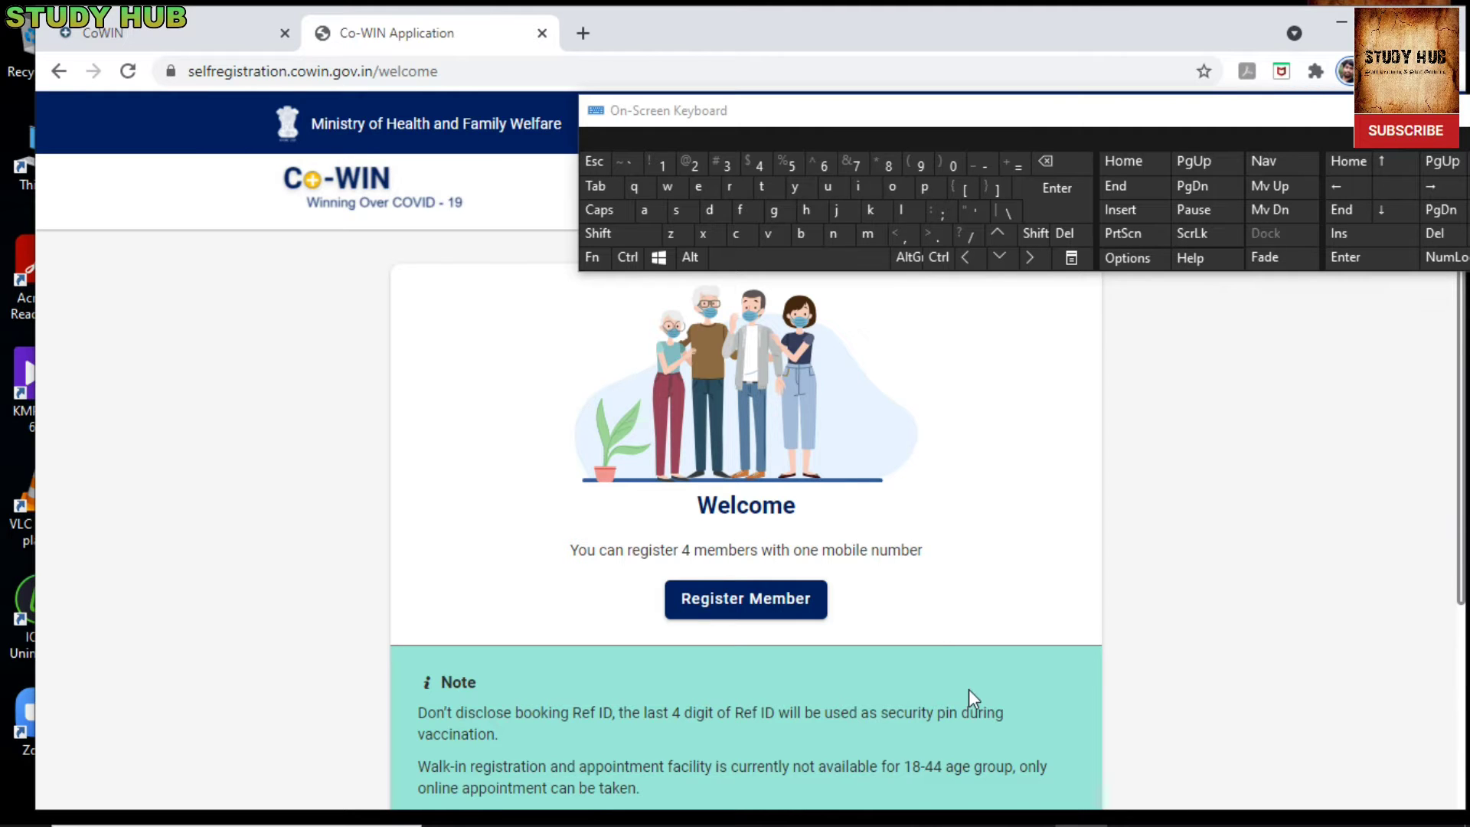
# Read the Welcome page's note on booking Ref ID, age-group rules and second-dose intervals, moving the On-Screen Keyboard clear of the page
pyautogui.scroll(-4, 937, 572)
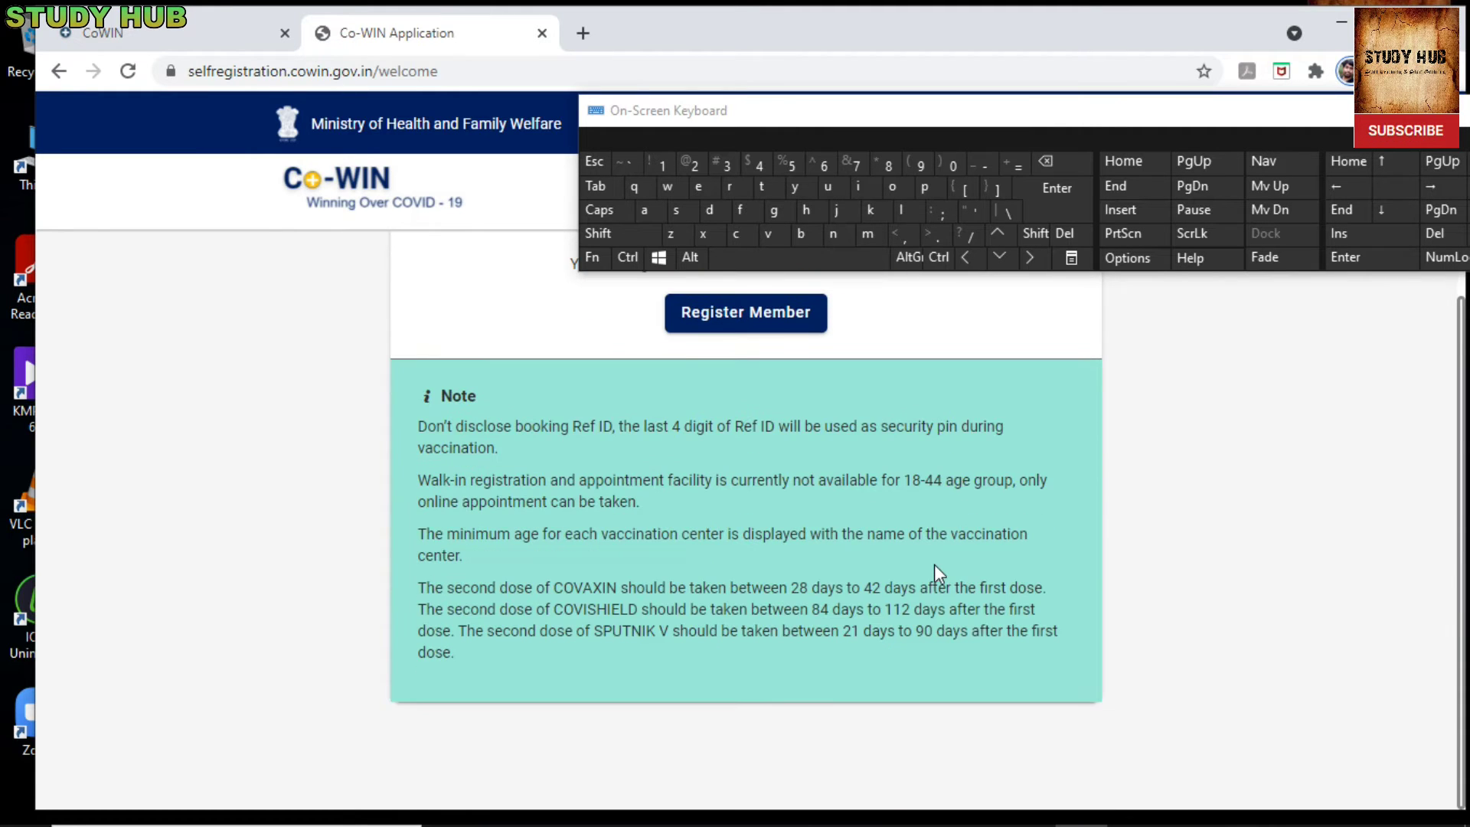
pyautogui.scroll(4, 933, 563)
pyautogui.moveTo(1034, 124); pyautogui.dragTo(1055, 31)
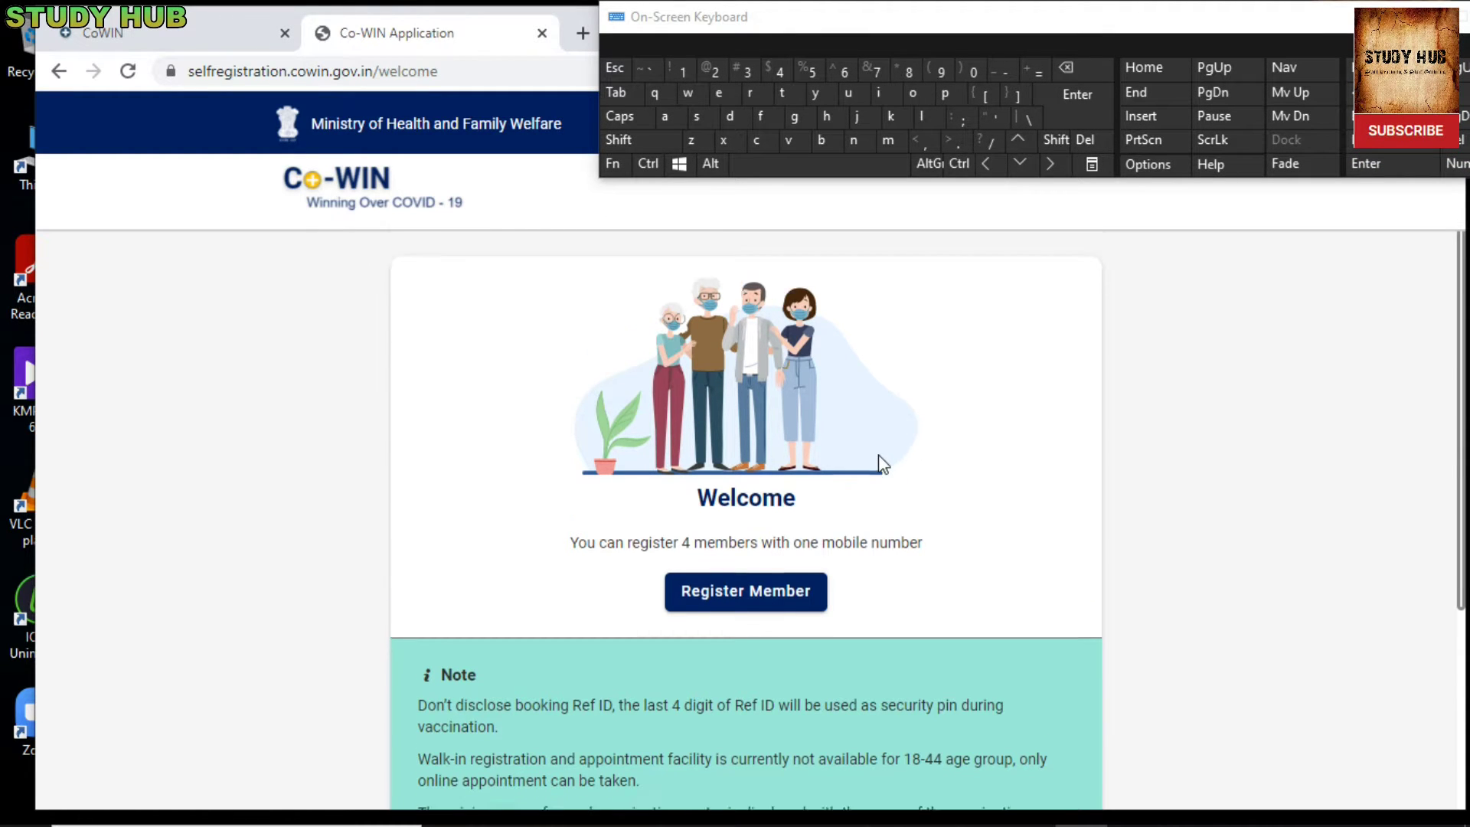
pyautogui.scroll(-3, 878, 459)
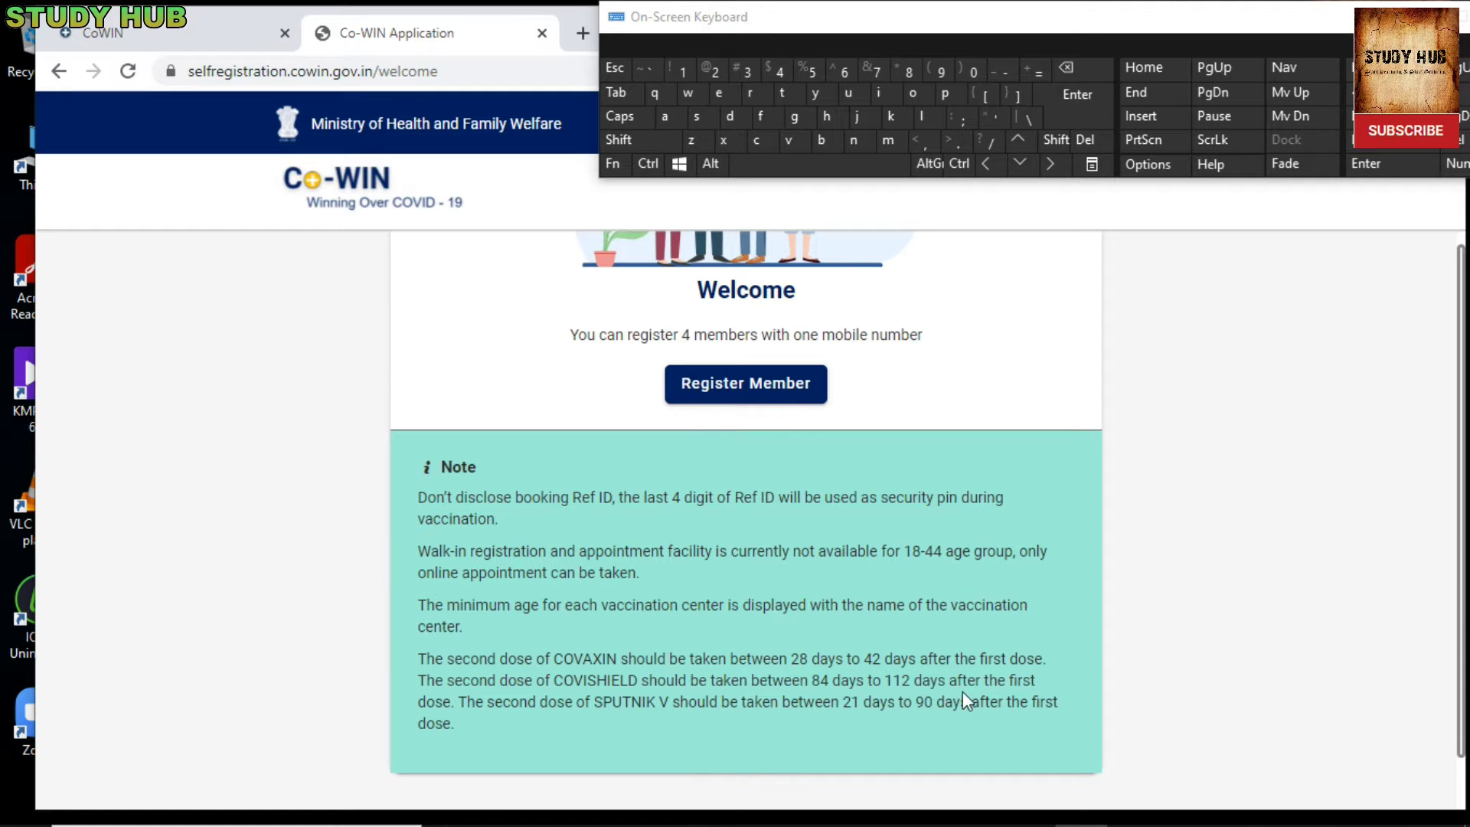
pyautogui.scroll(-1, 605, 732)
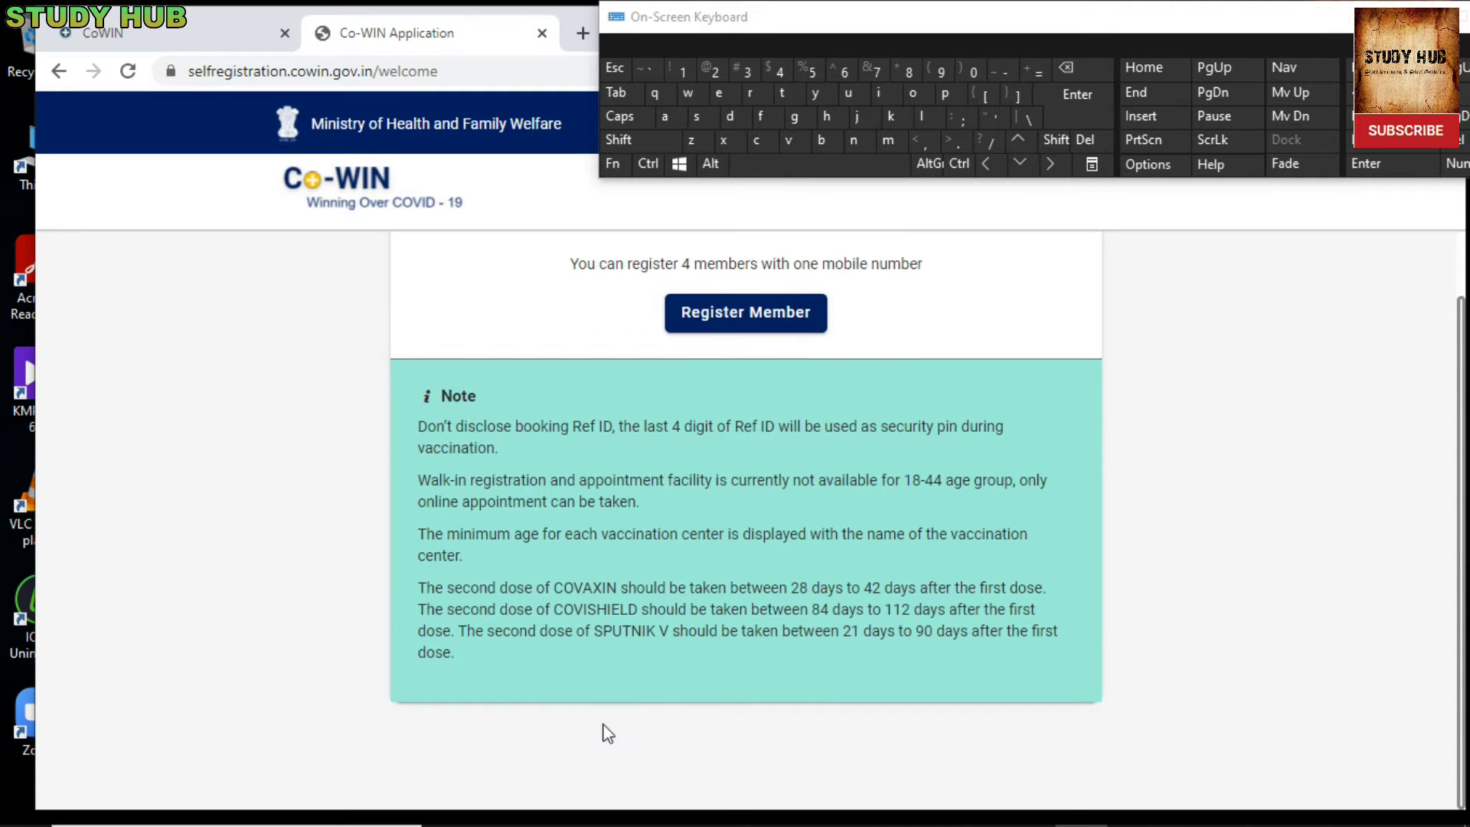
pyautogui.scroll(1, 428, 672)
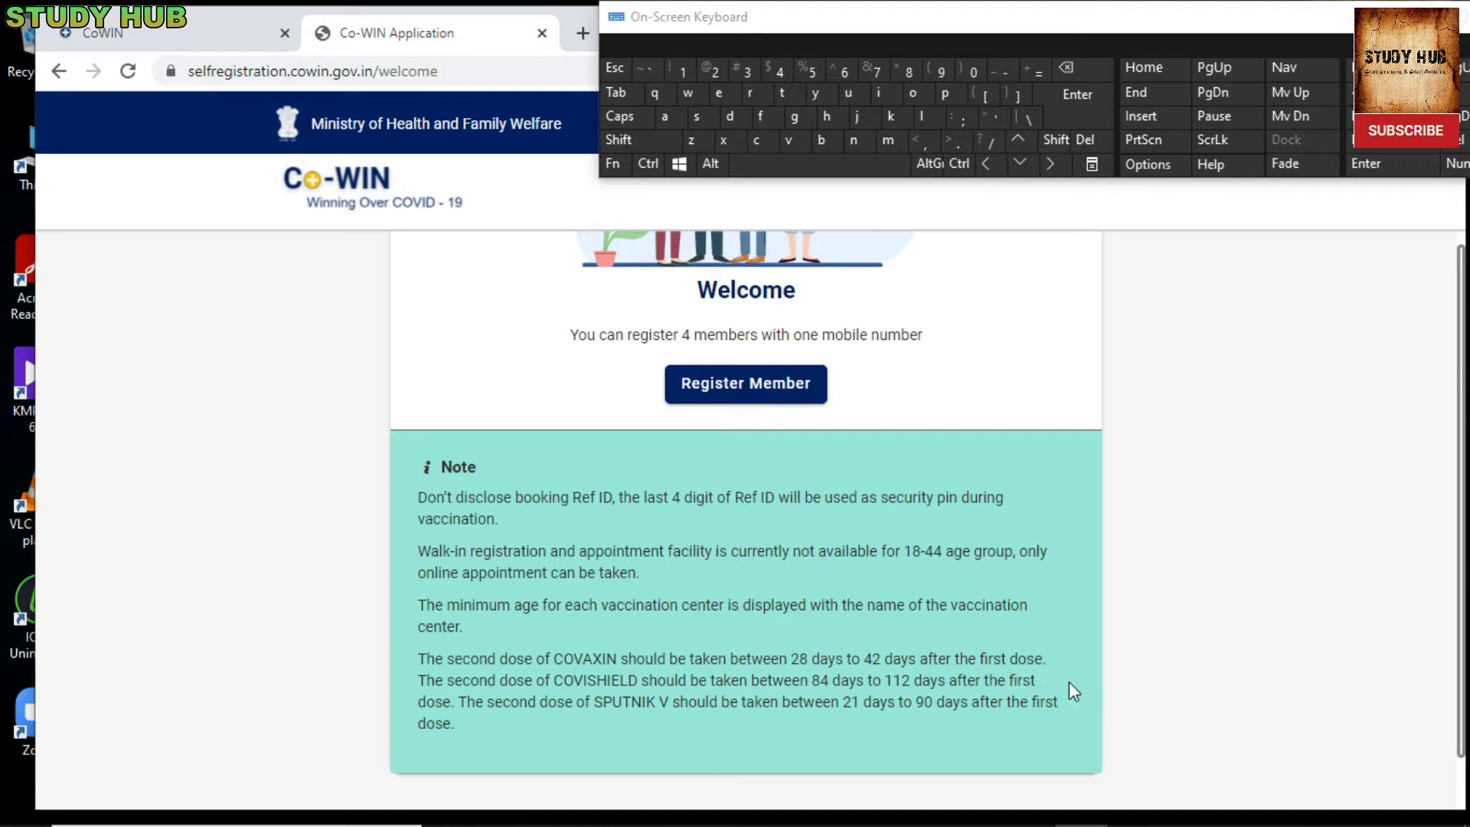
pyautogui.scroll(-1, 603, 727)
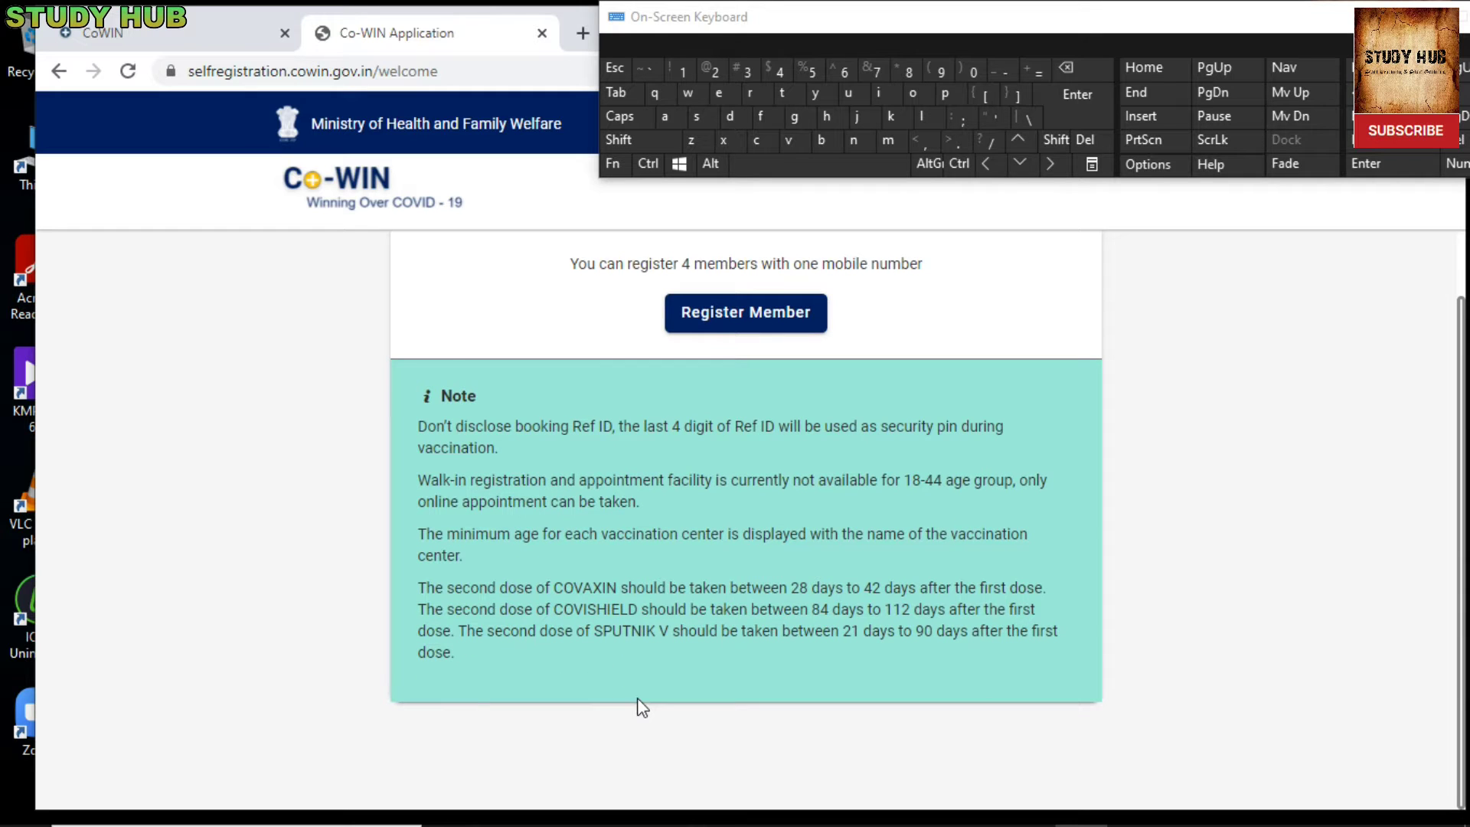
pyautogui.scroll(3, 658, 566)
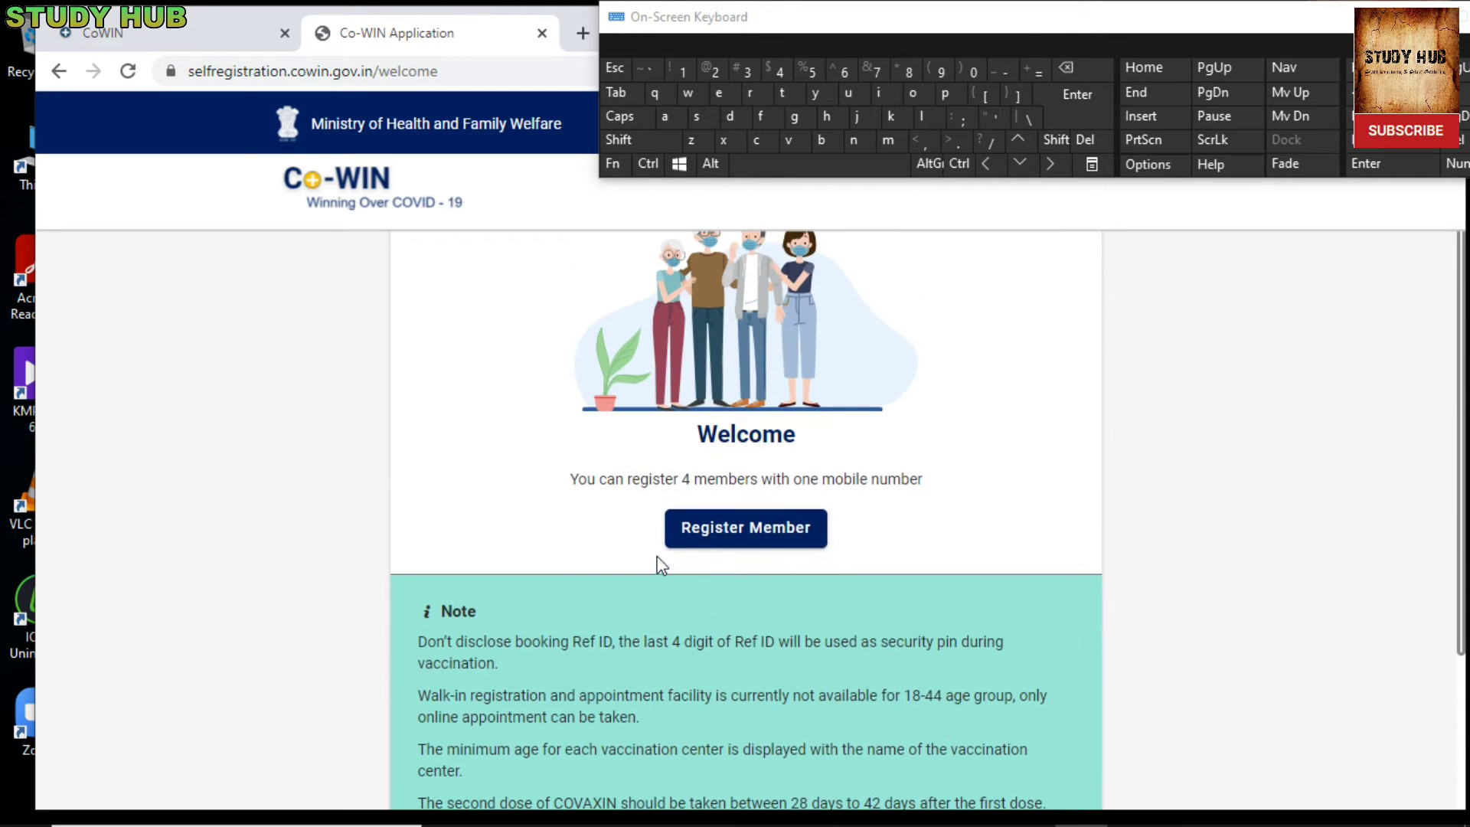
# Open the member registration form and choose Aadhaar Card as the Photo ID Proof
pyautogui.click(781, 527)
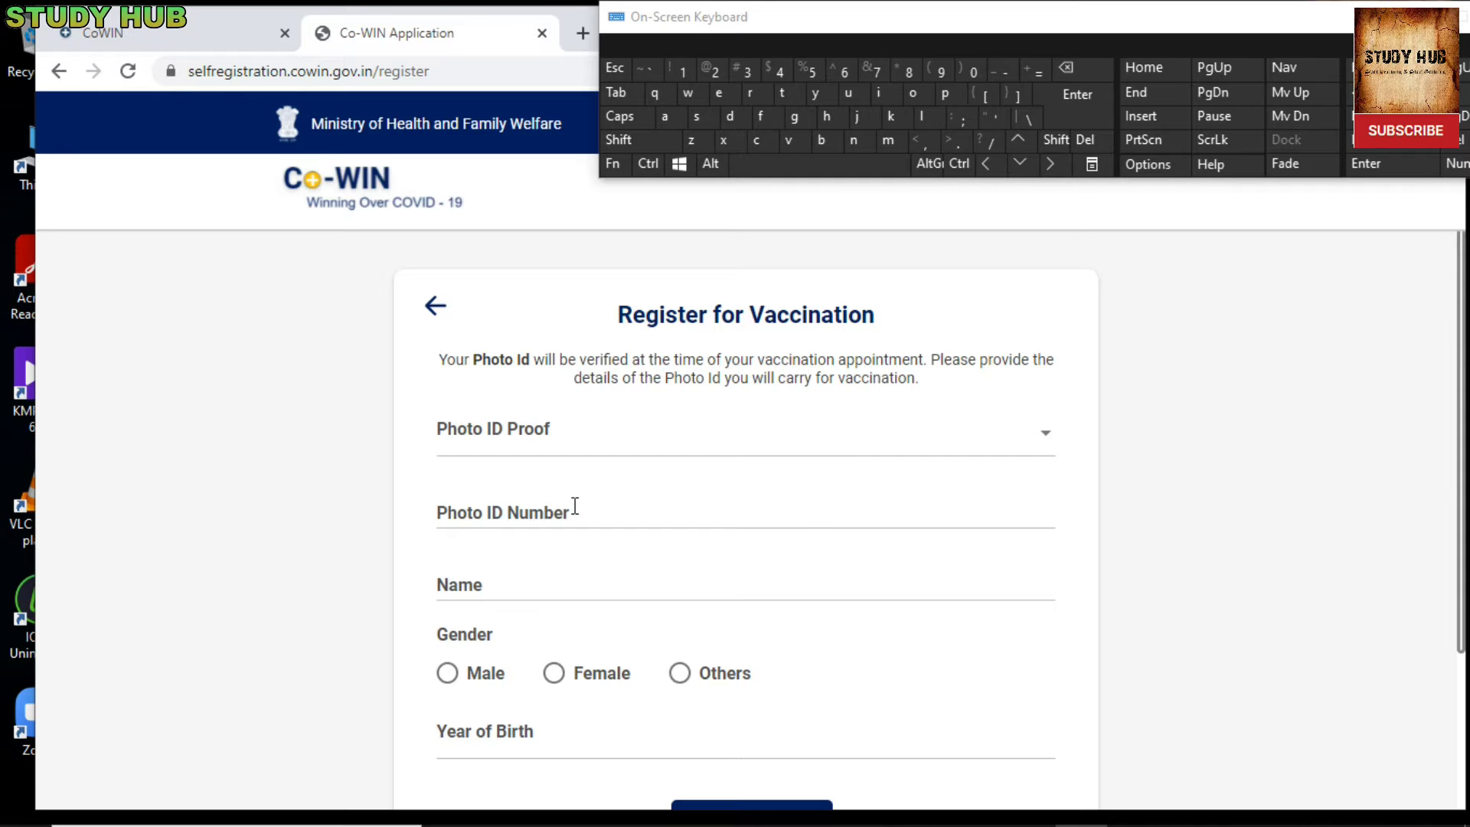
pyautogui.scroll(-2, 811, 534)
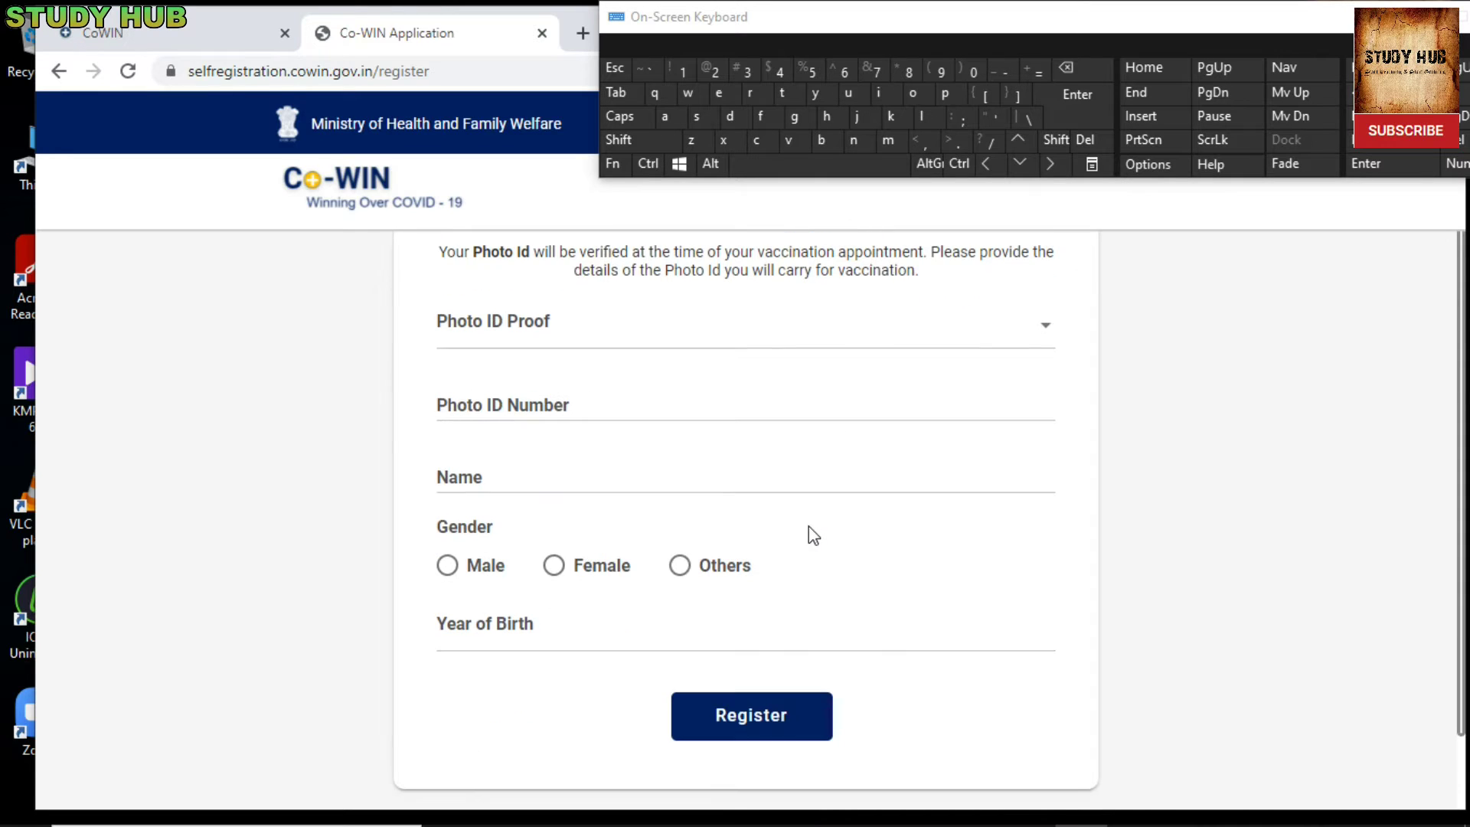
pyautogui.scroll(2, 930, 601)
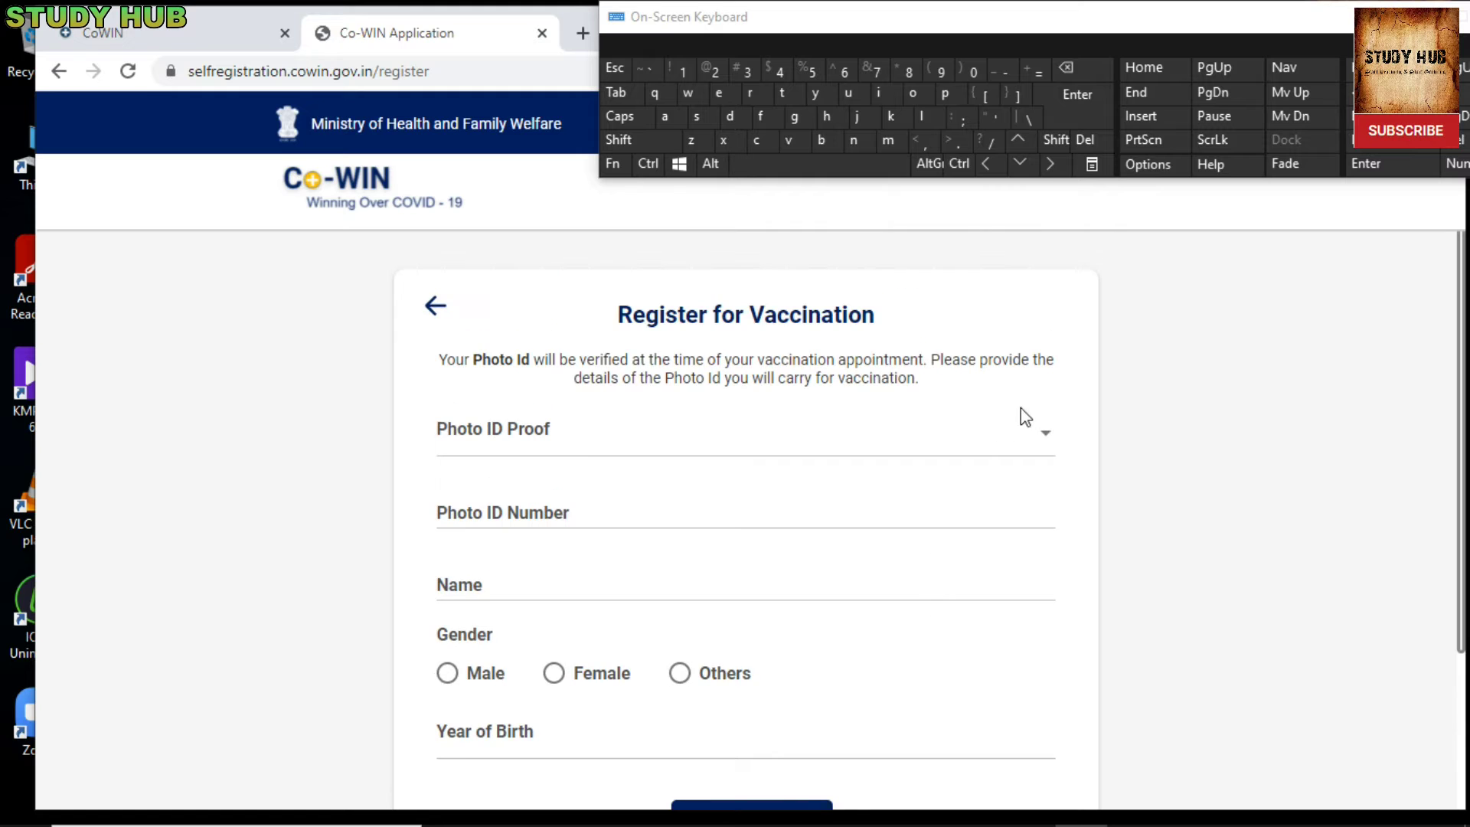
pyautogui.click(1026, 444)
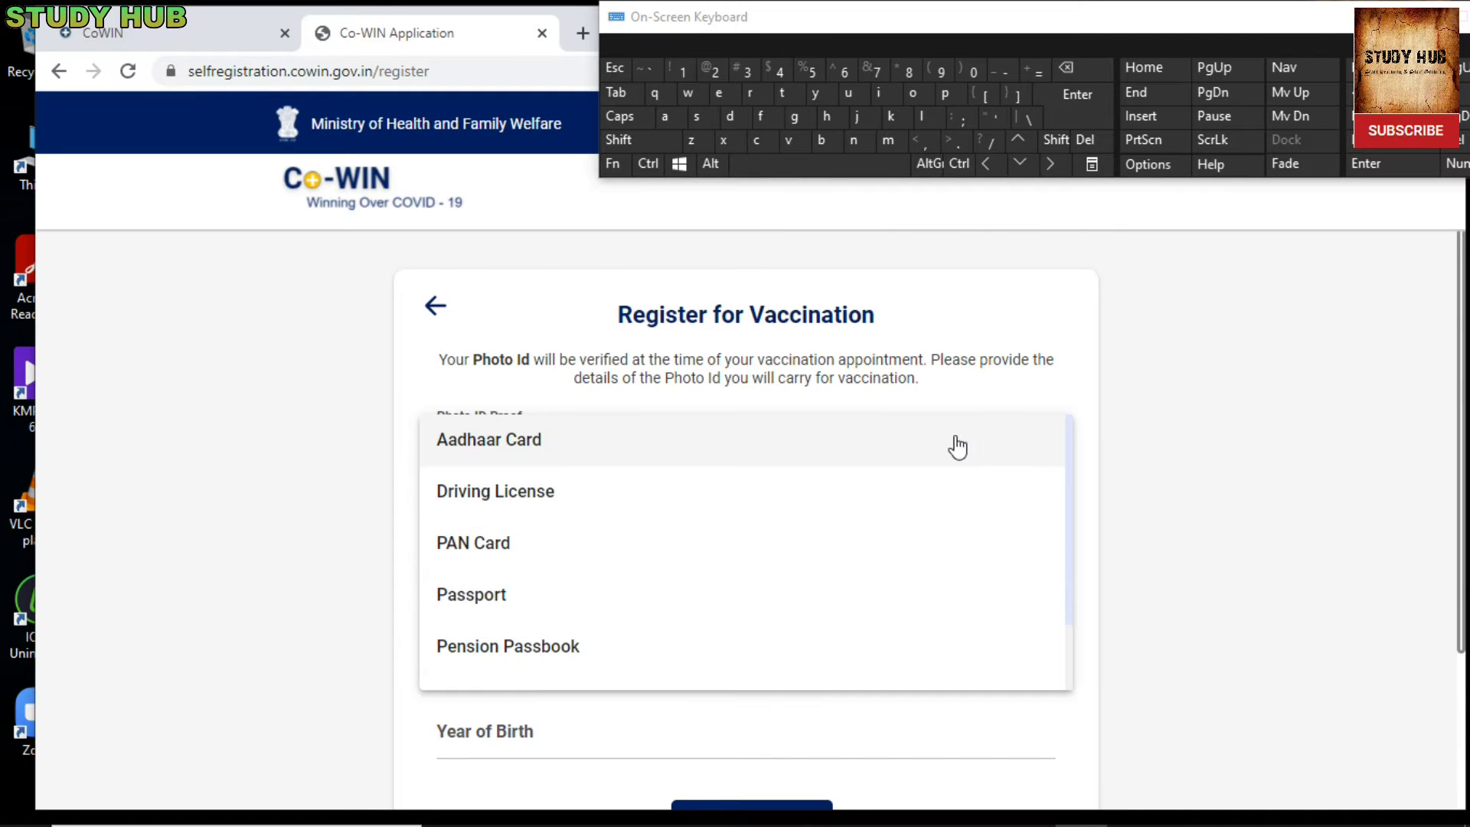
pyautogui.click(651, 462)
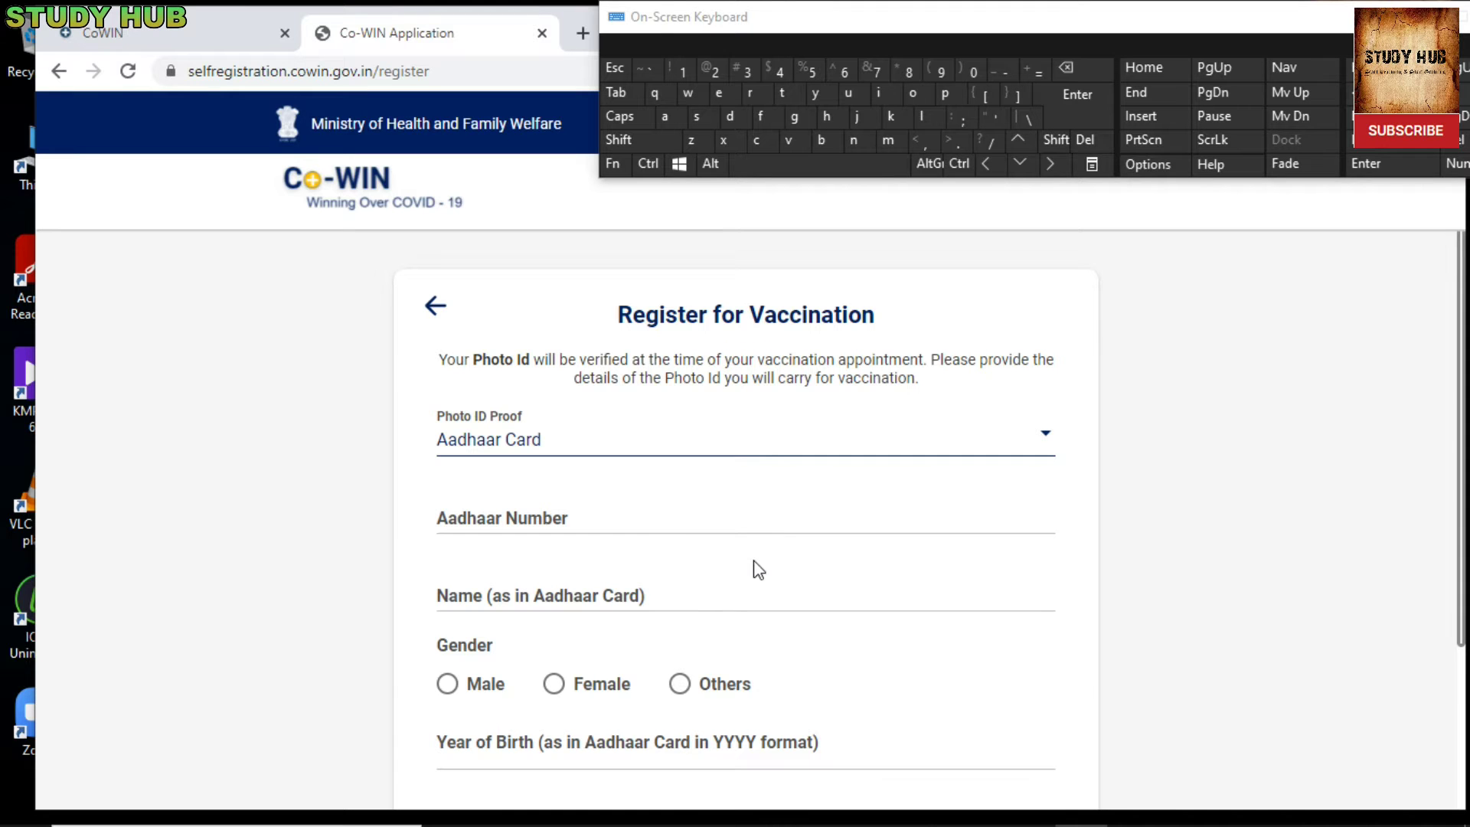
# Fill in the Aadhaar number, the name as on the card, gender Male and the year of birth, and submit the registration
pyautogui.click(659, 518)
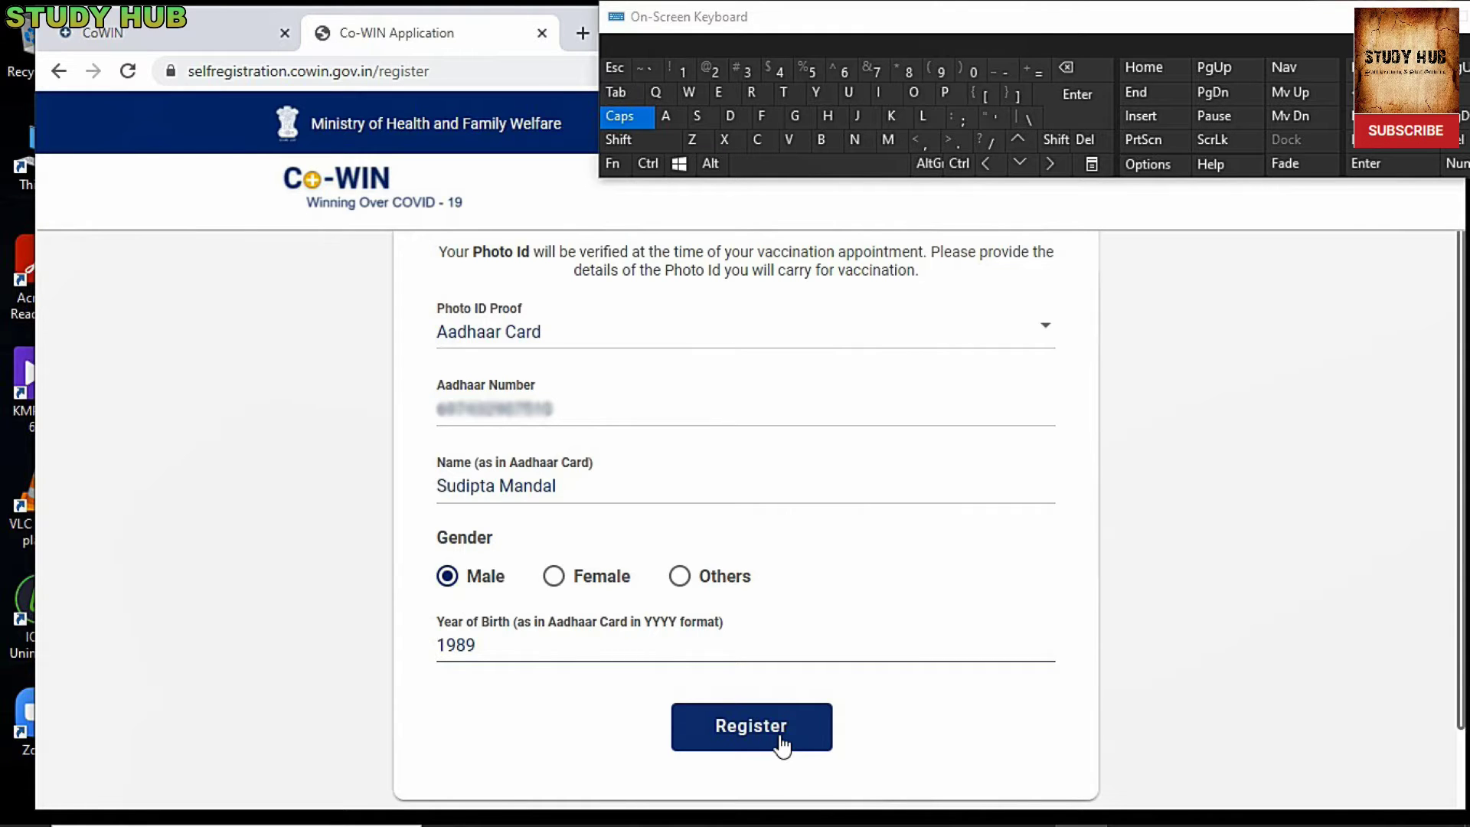
pyautogui.click(781, 739)
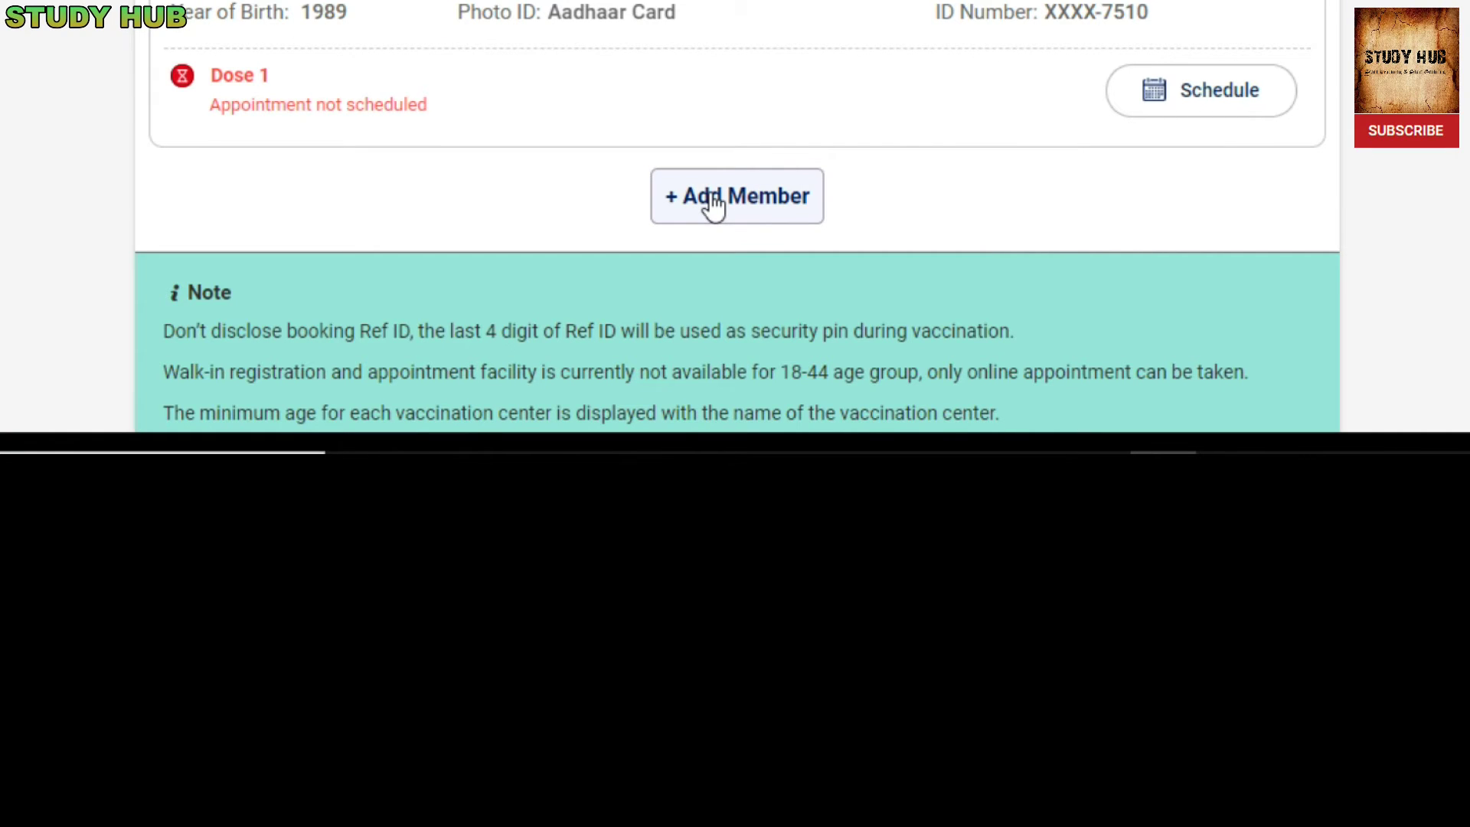
pyautogui.scroll(-2, 712, 205)
pyautogui.scroll(-2, 711, 205)
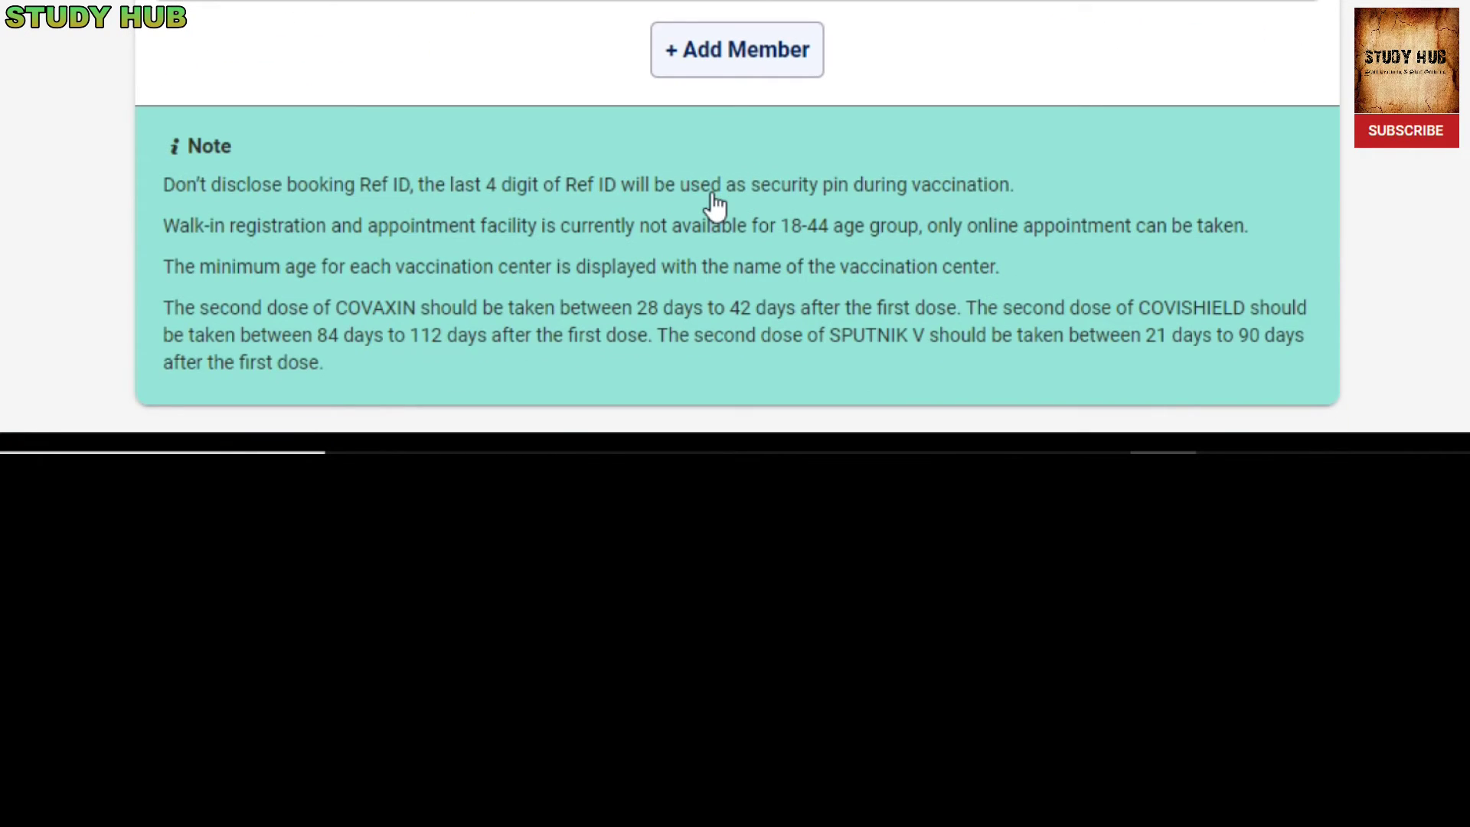